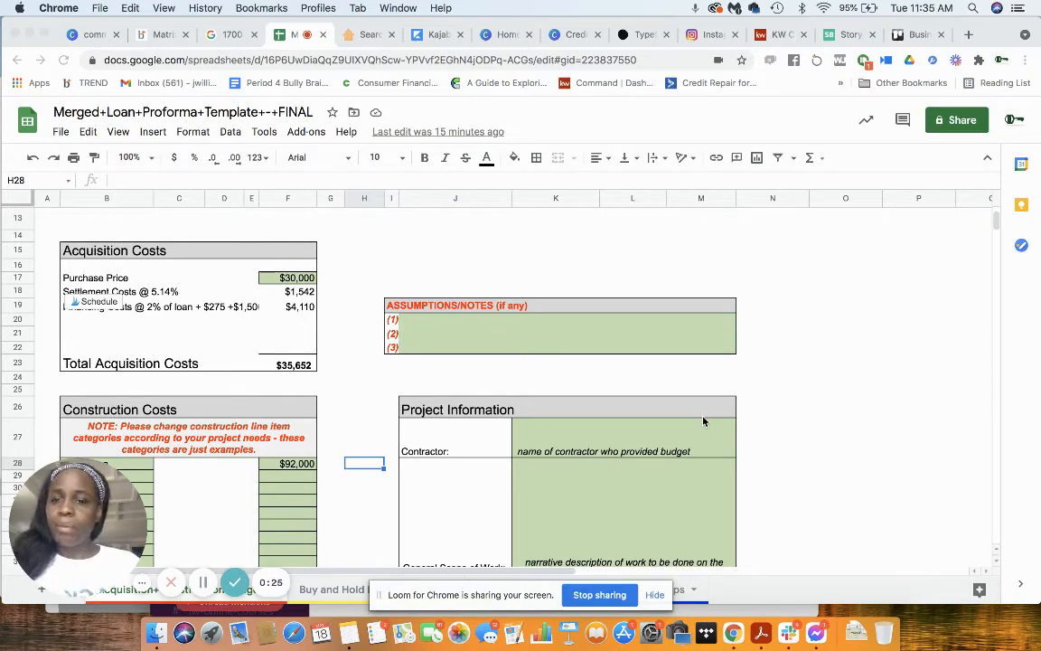
Step: Set the construction costs for Demolition to $7,000 and Roof to $3,000
{"action": "left_click", "coordinate": [285, 461]}
{"action": "left_click", "coordinate": [289, 465]}
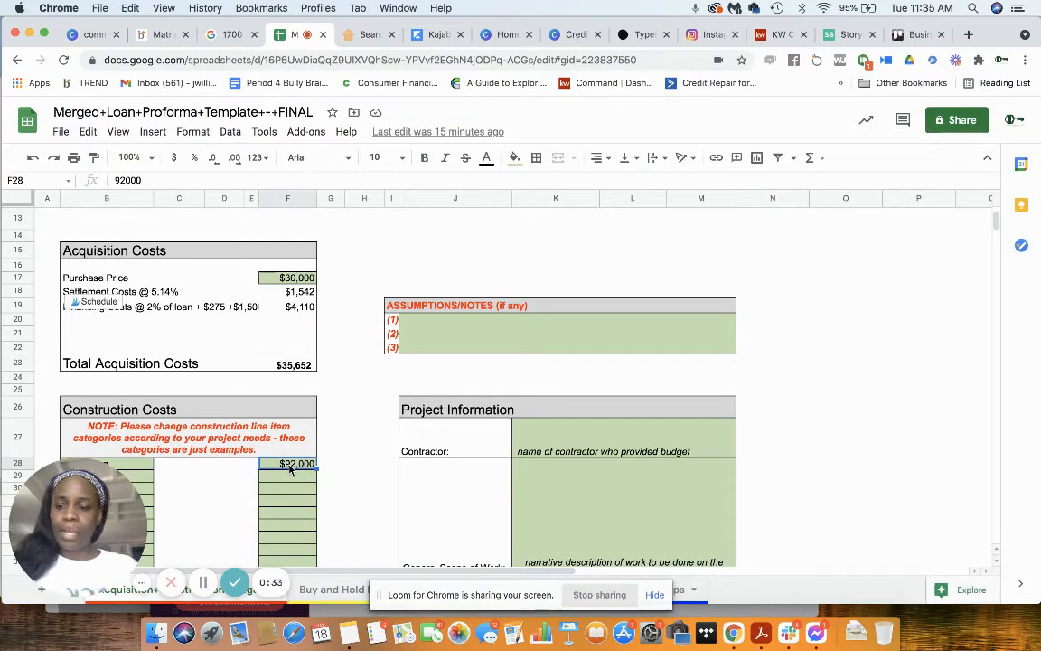
{"action": "scroll", "coordinate": [289, 468], "scroll_direction": "down", "scroll_amount": 2}
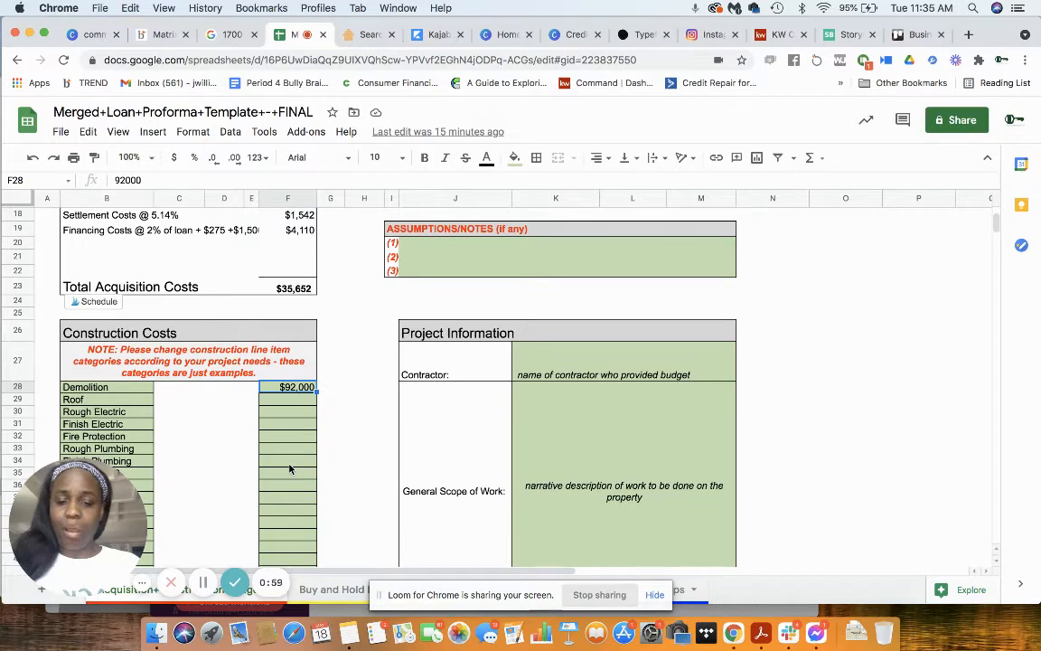
{"action": "type", "text": "7000"}
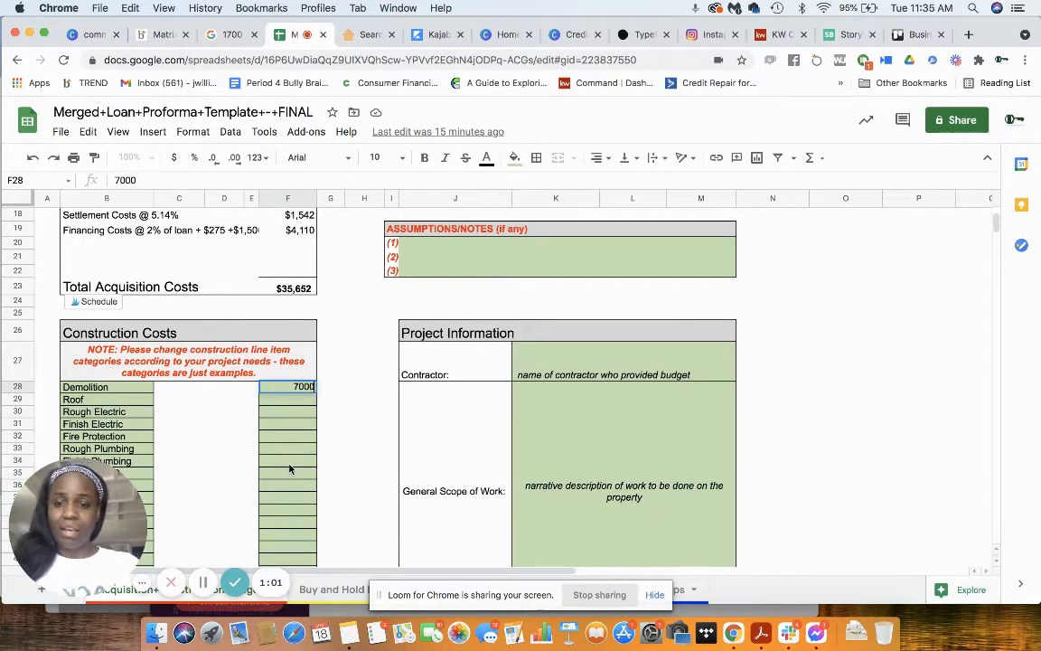
{"action": "key", "text": "Return"}
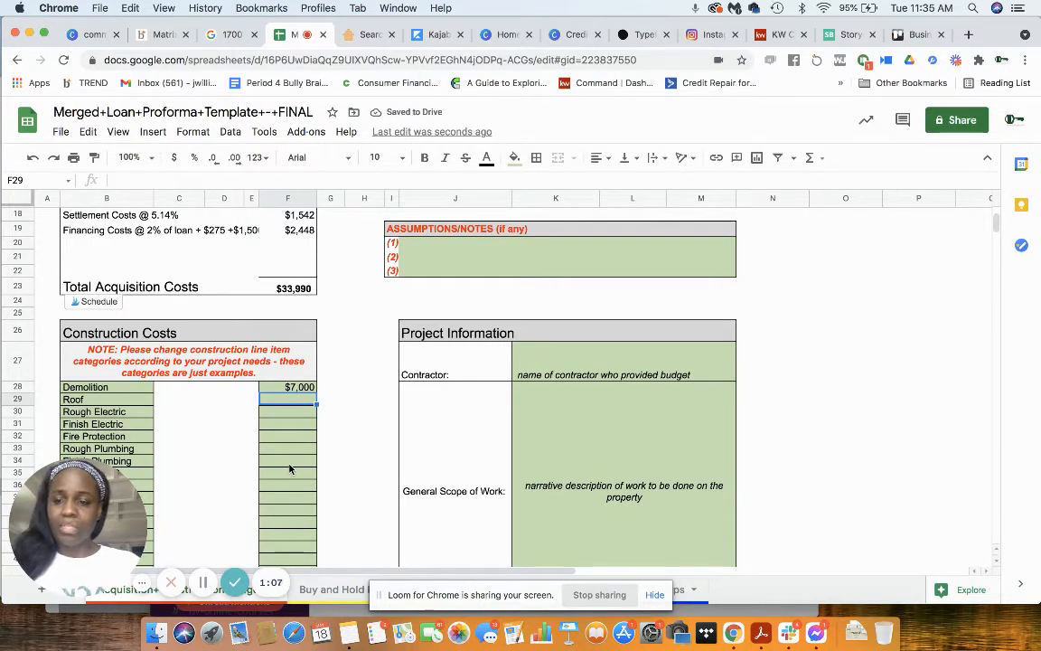
{"action": "type", "text": "3000"}
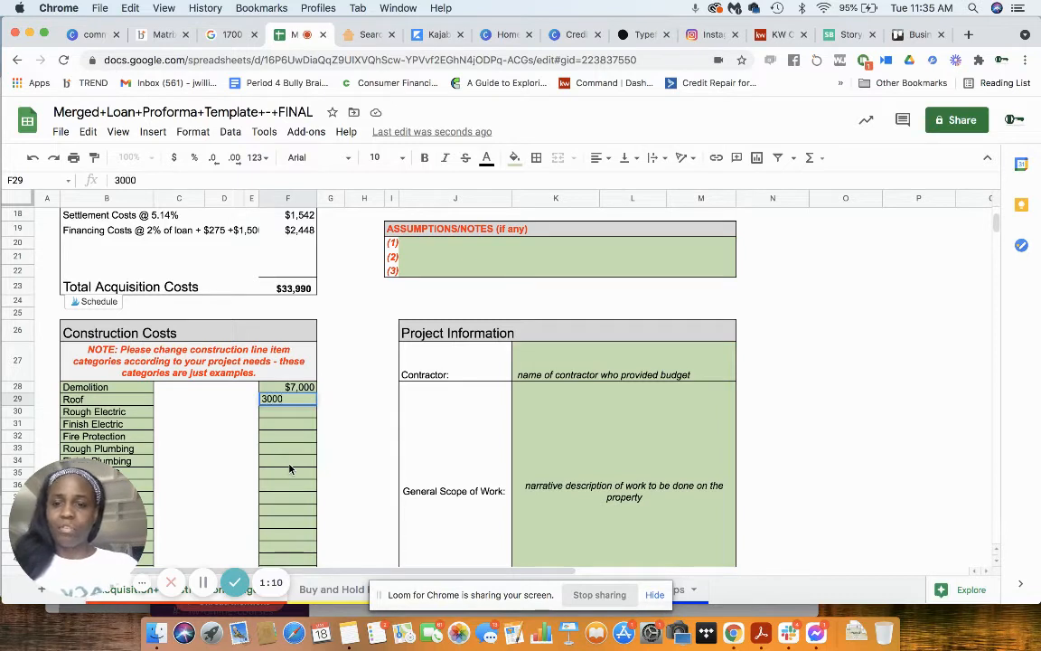
{"action": "key", "text": "Return"}
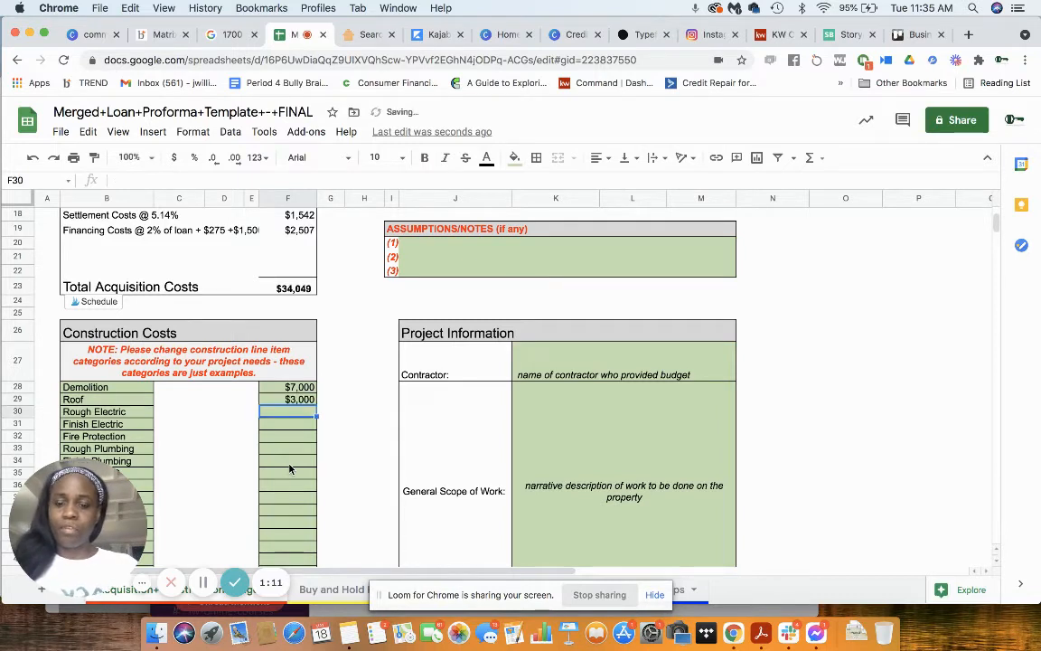
Step: Enter construction costs of $7,000 for Rough Electric and $2,500 for Finish Electric
{"action": "type", "text": "7000"}
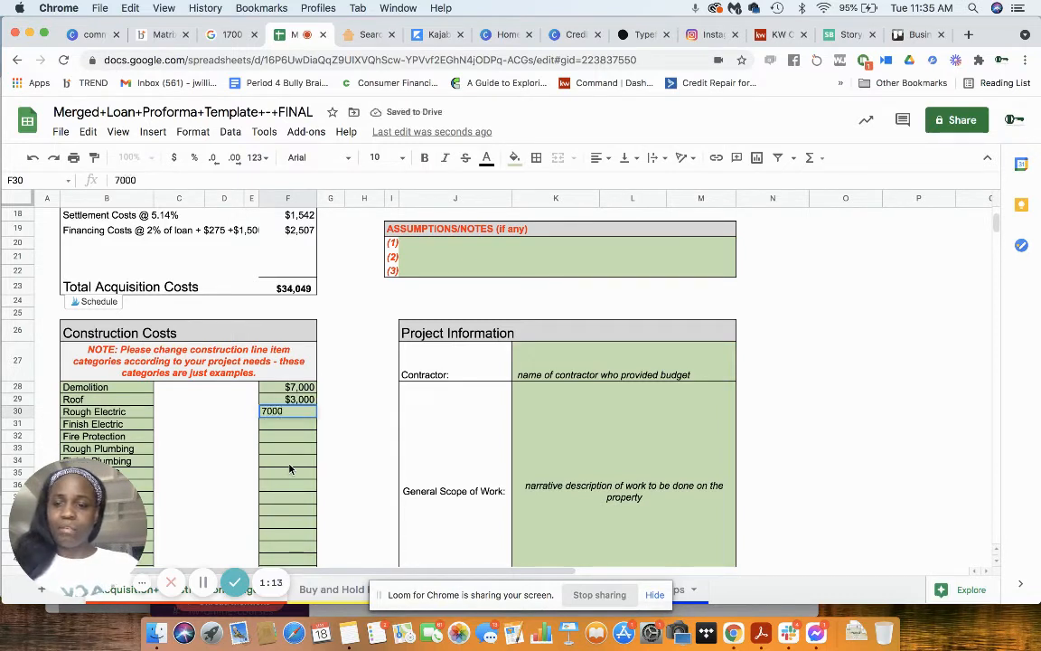
{"action": "key", "text": "Return"}
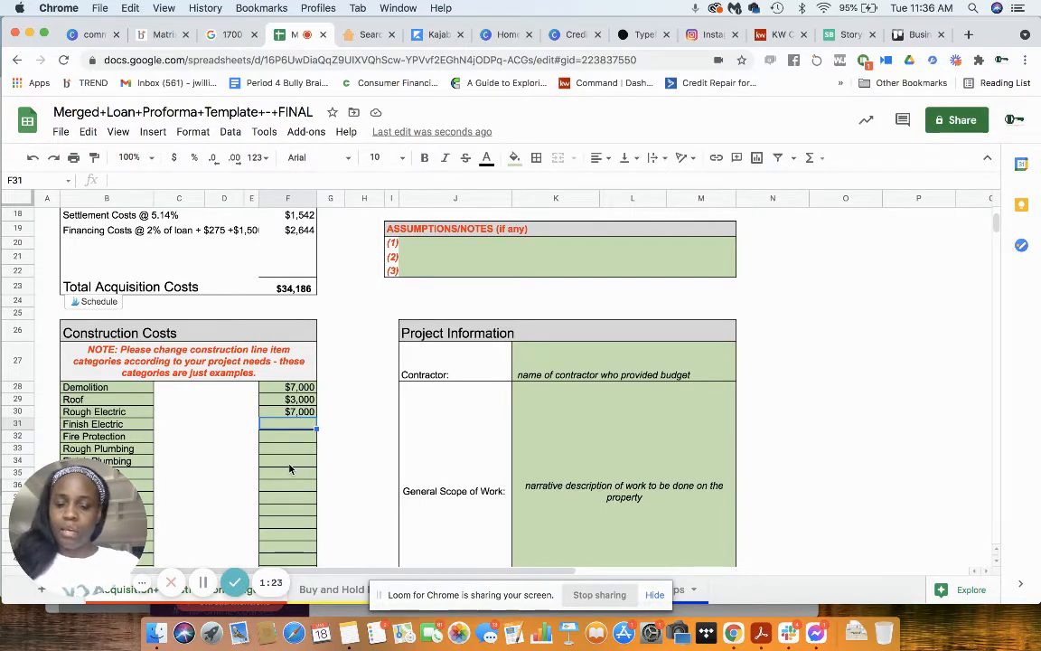
{"action": "type", "text": "2500"}
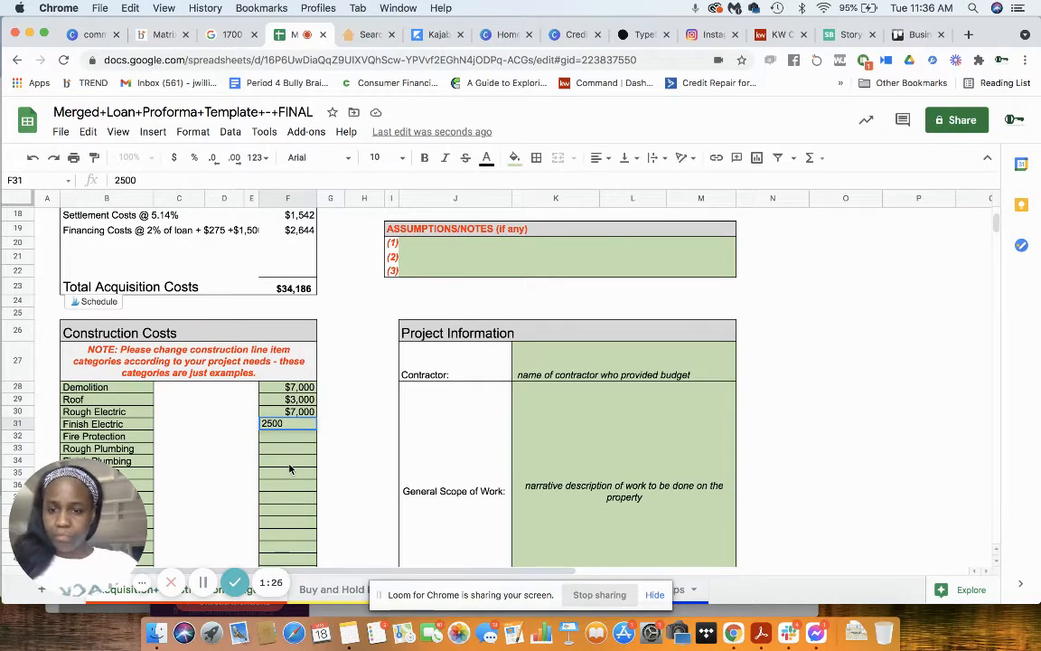
{"action": "key", "text": "Return"}
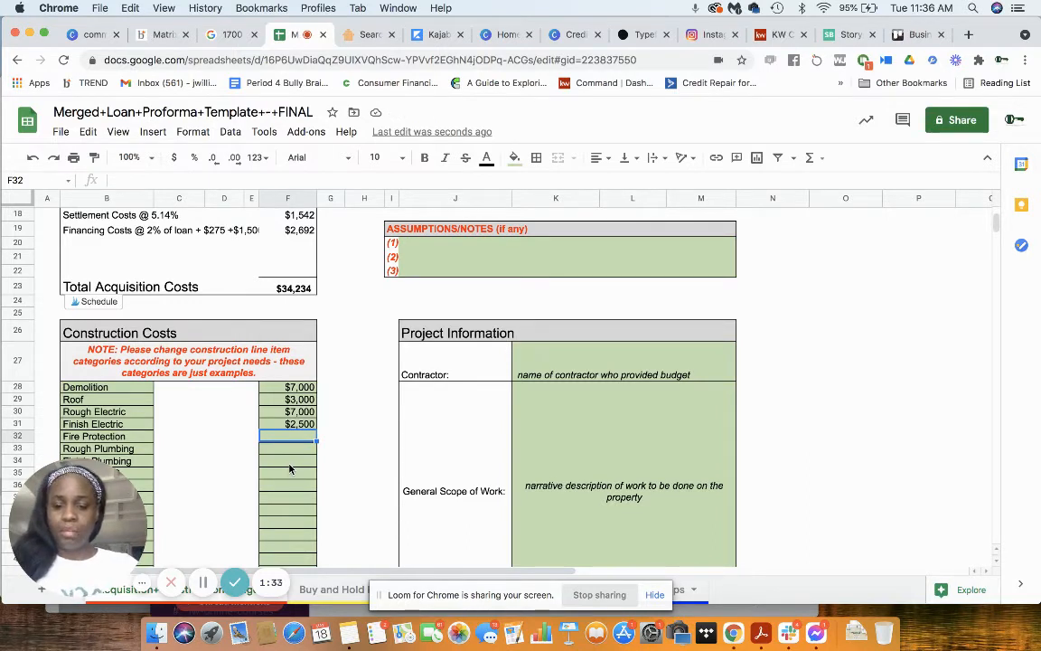
Step: Enter construction costs of $500 for Fire Protection and $1,700 for Rough Plumbing
{"action": "type", "text": "500"}
{"action": "key", "text": "Return"}
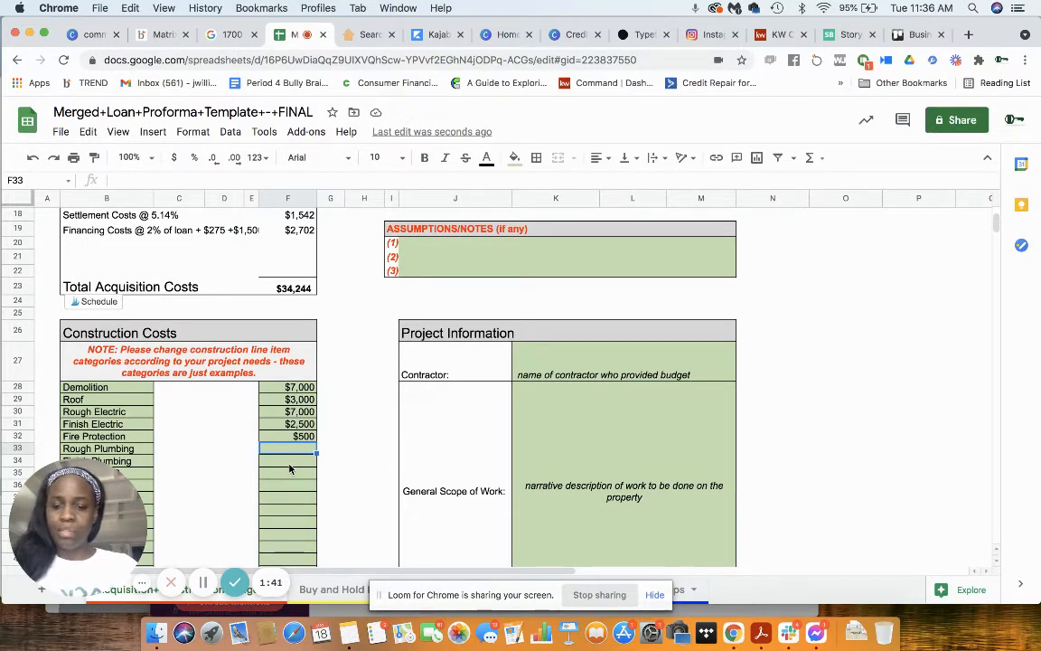
{"action": "type", "text": "16"}
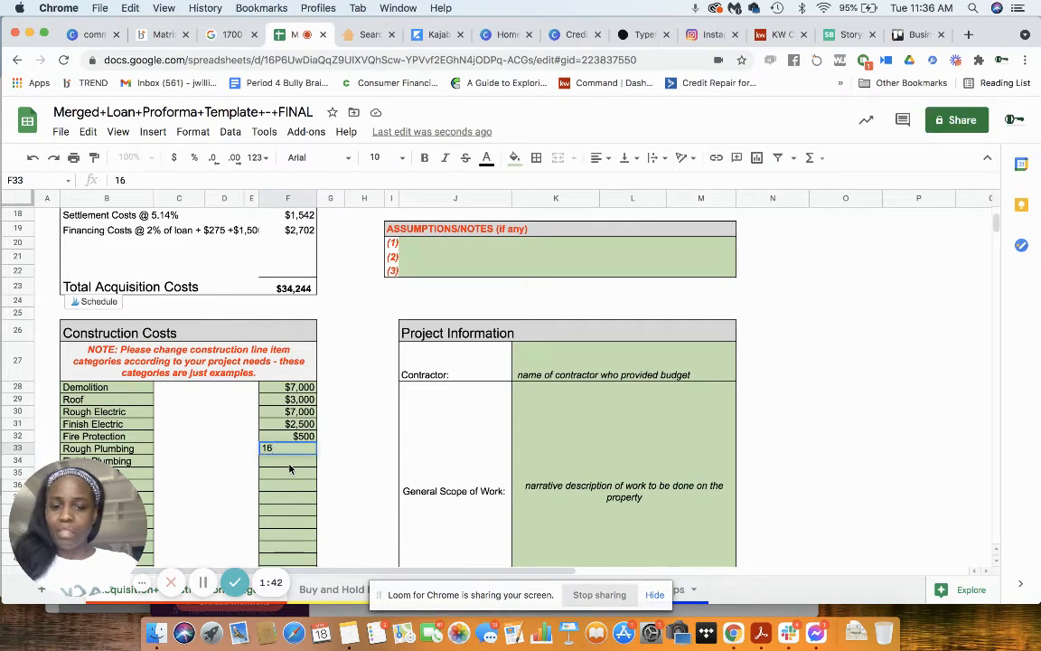
{"action": "key", "text": "BackSpace"}
{"action": "type", "text": "700"}
{"action": "key", "text": "Return"}
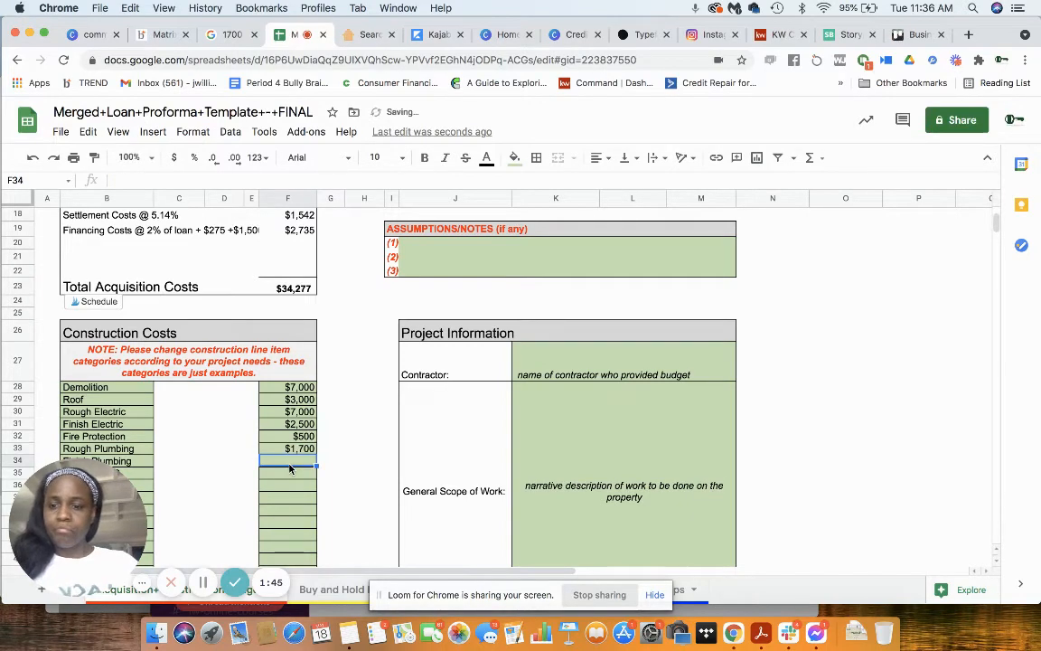
Step: Enter construction costs of $2,000 for Finish Plumbing and $4,000 for Rough HVAC
{"action": "scroll", "coordinate": [289, 467], "scroll_direction": "down", "scroll_amount": 3}
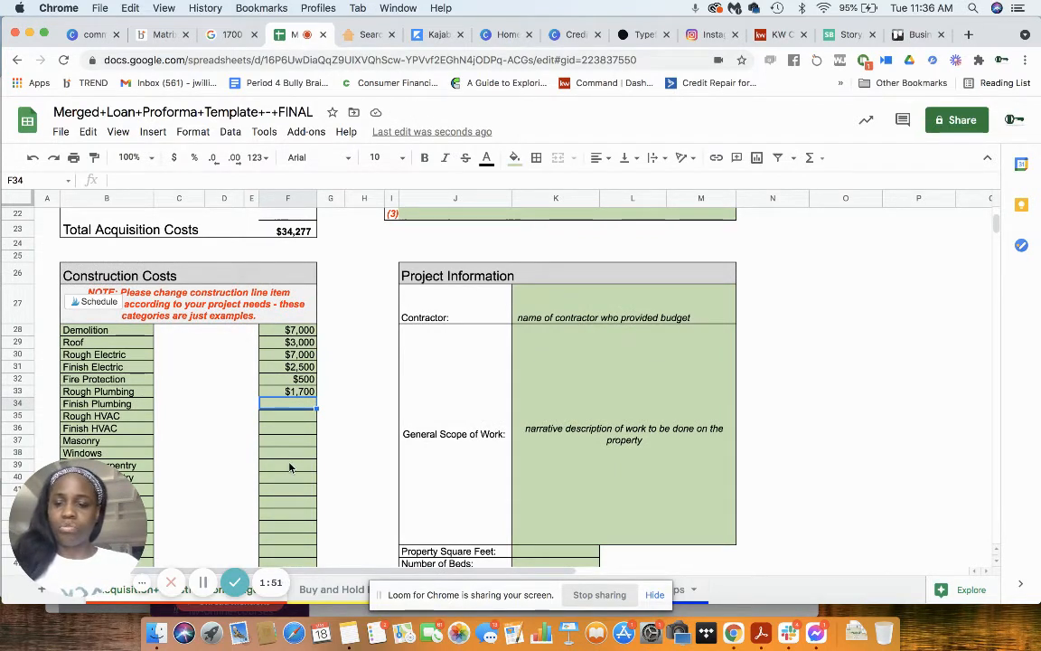
{"action": "type", "text": "2000"}
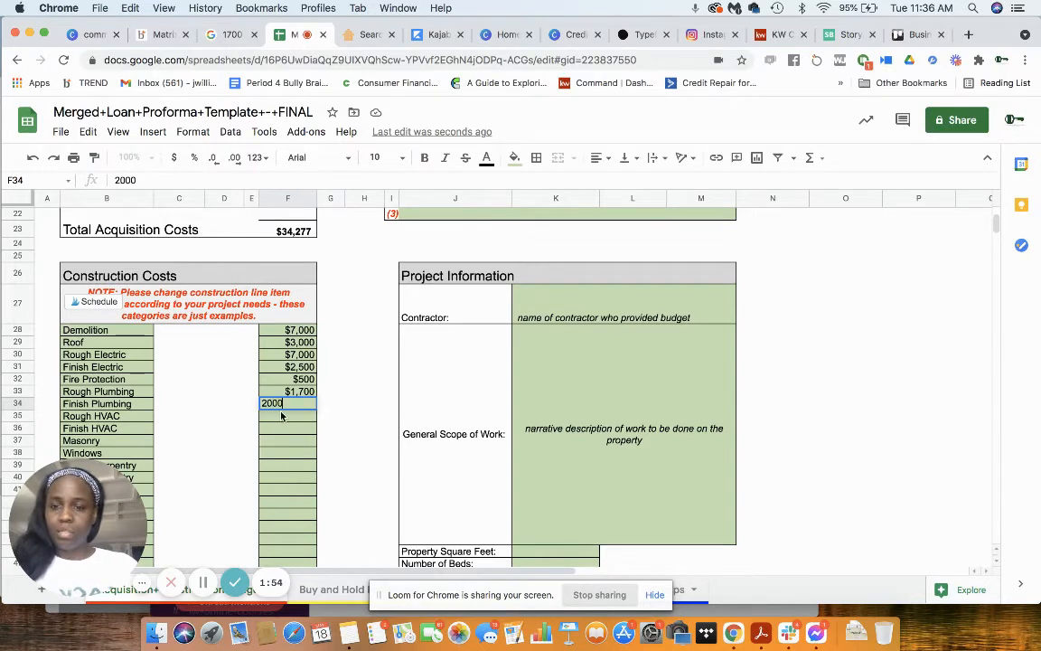
{"action": "key", "text": "Return"}
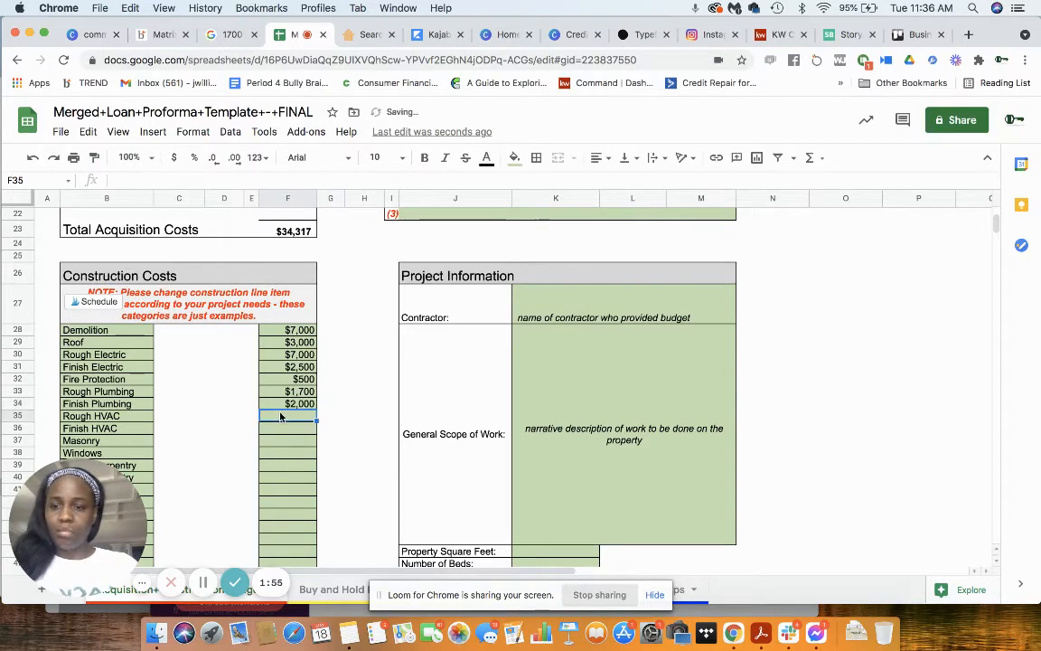
{"action": "type", "text": "4,0"}
{"action": "type", "text": "000"}
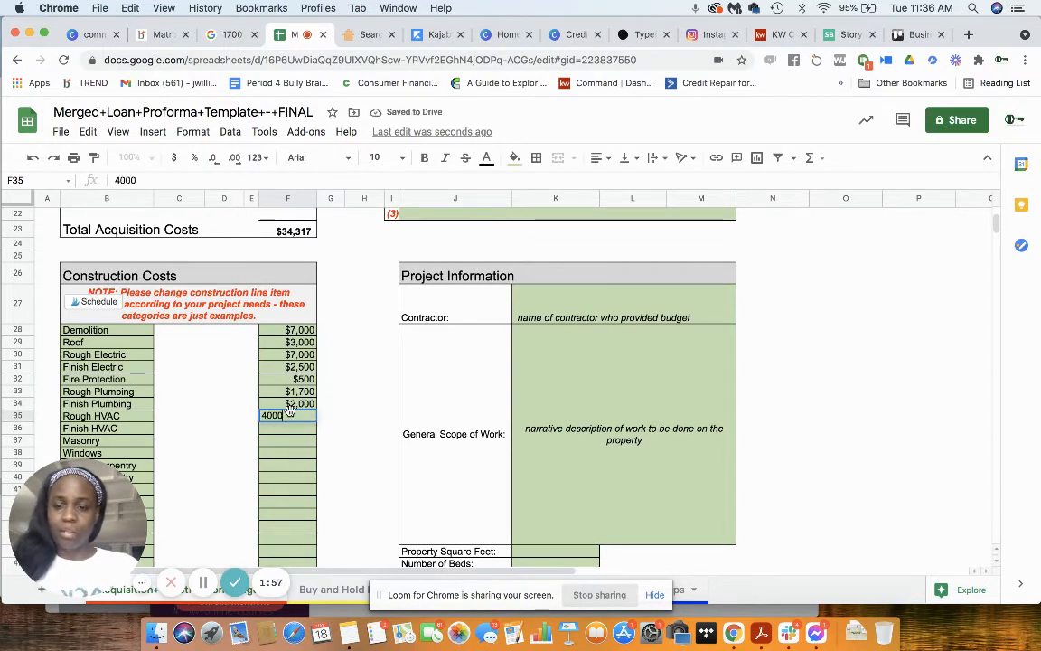
Step: Leave Finish HVAC blank and enter construction costs of $10,000 for Masonry and $2,000 for Windows
{"action": "left_click", "coordinate": [296, 441]}
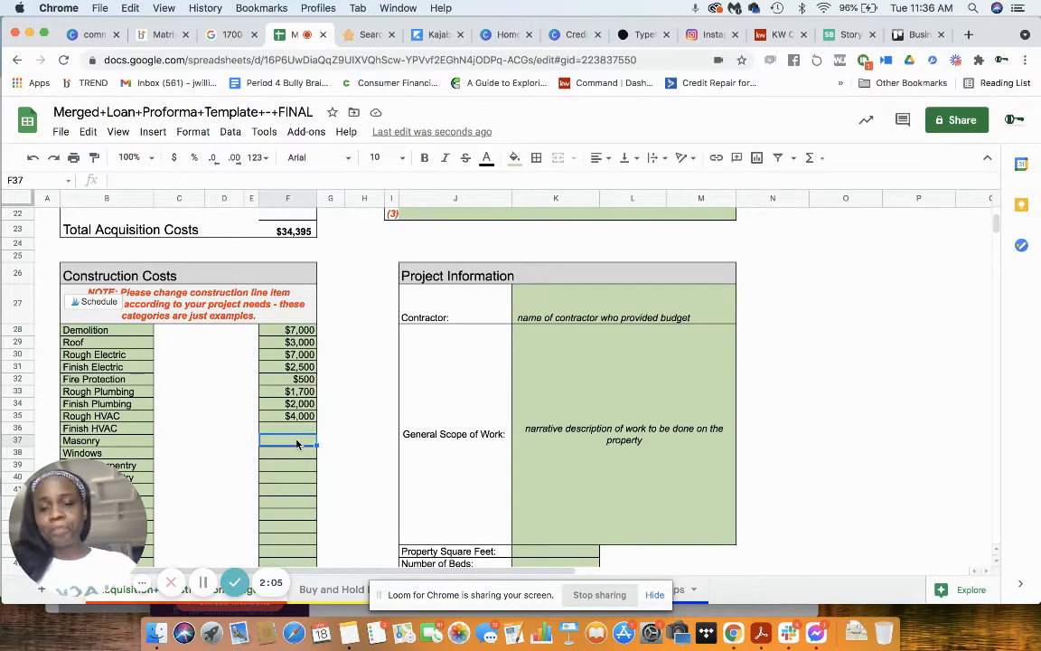
{"action": "type", "text": "100"}
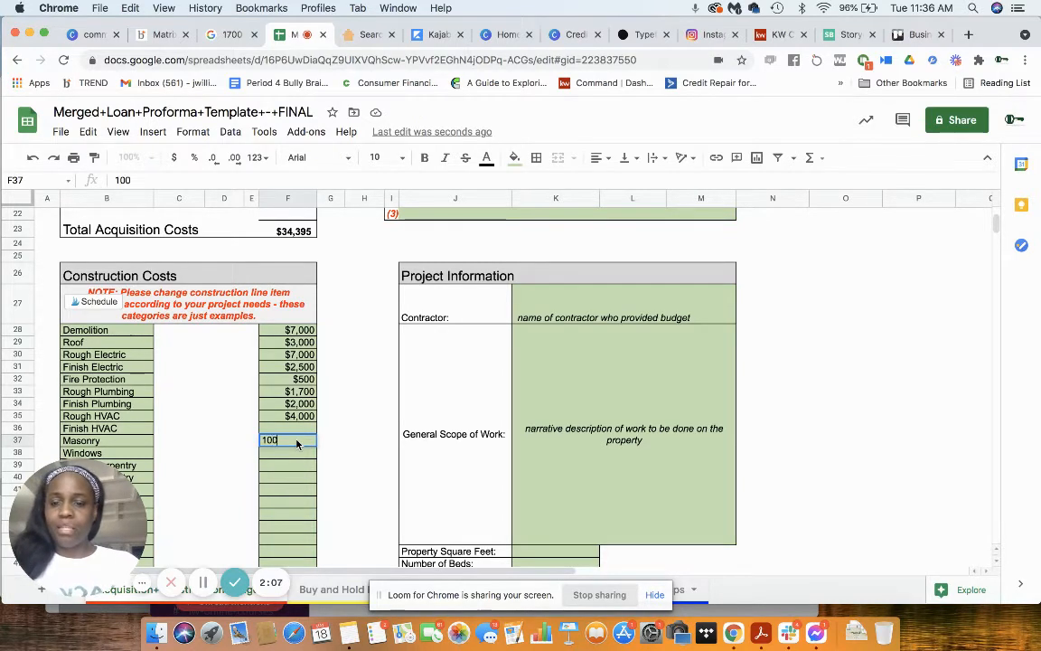
{"action": "key", "text": "BackSpace"}
{"action": "type", "text": ",000"}
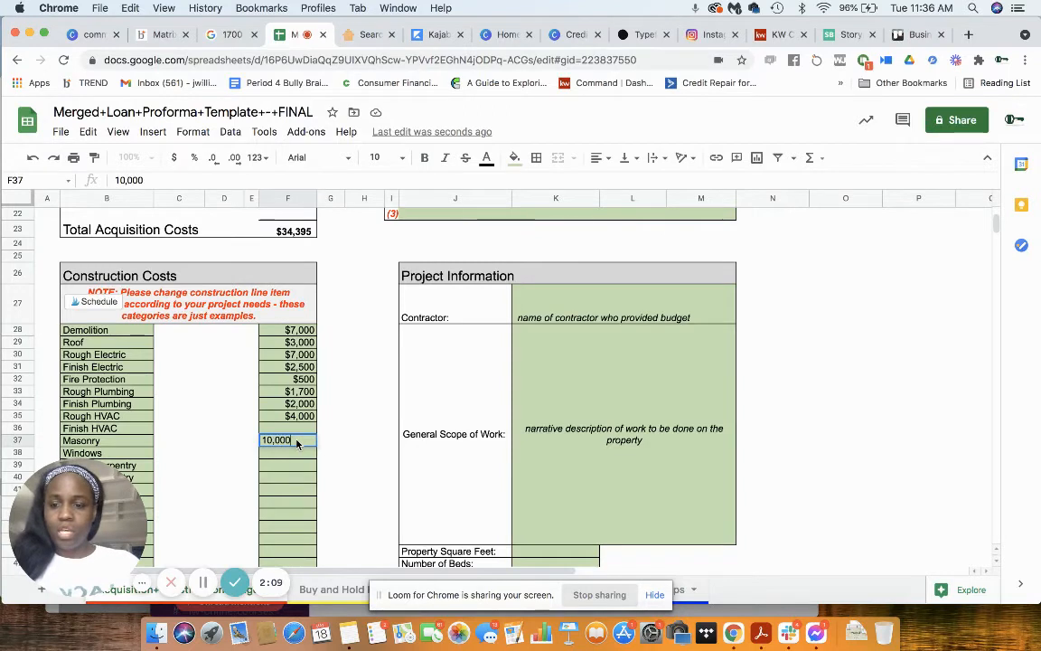
{"action": "left_click", "coordinate": [294, 459]}
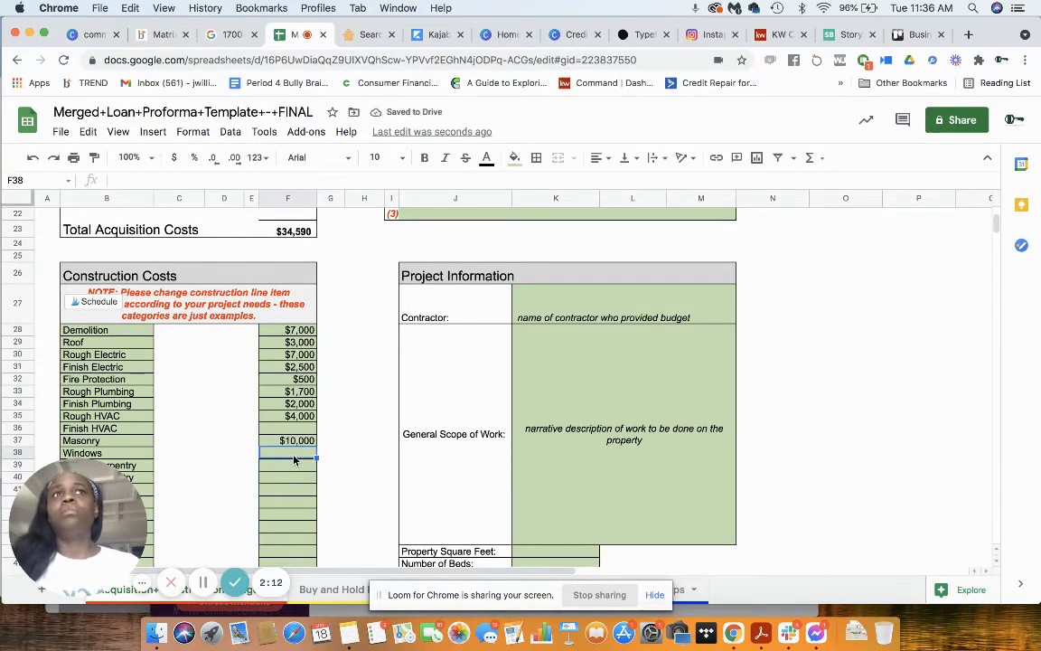
{"action": "type", "text": "2000"}
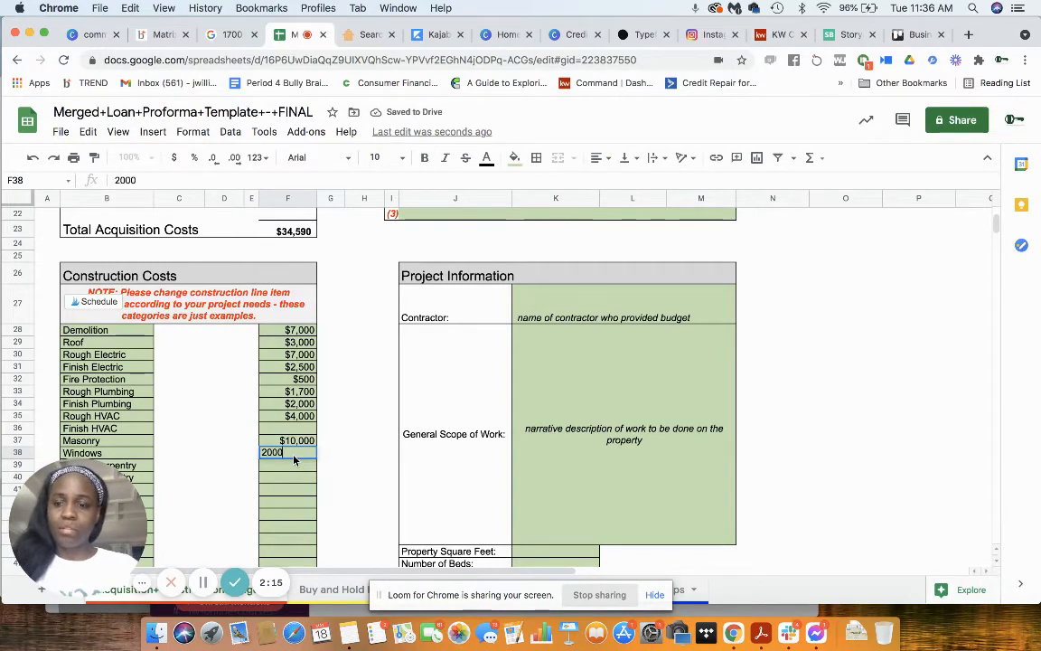
{"action": "key", "text": "Return"}
Step: Enter construction costs of $4,000 for Rough Carpentry and $5,000 for Finish Carpentry
{"action": "scroll", "coordinate": [292, 489], "scroll_direction": "down", "scroll_amount": 3}
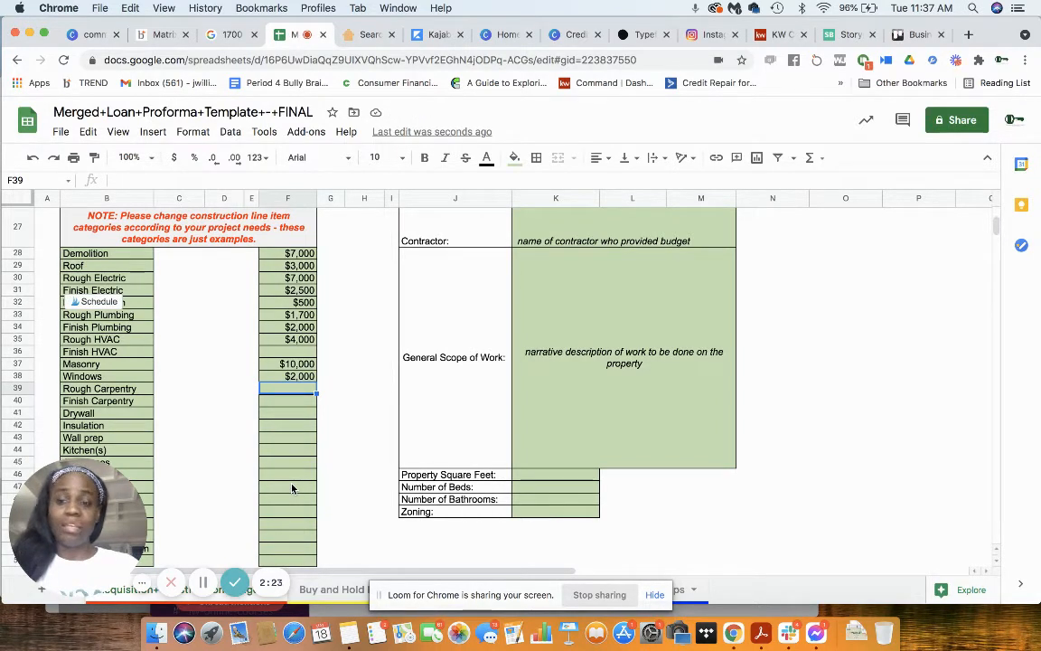
{"action": "type", "text": "4000"}
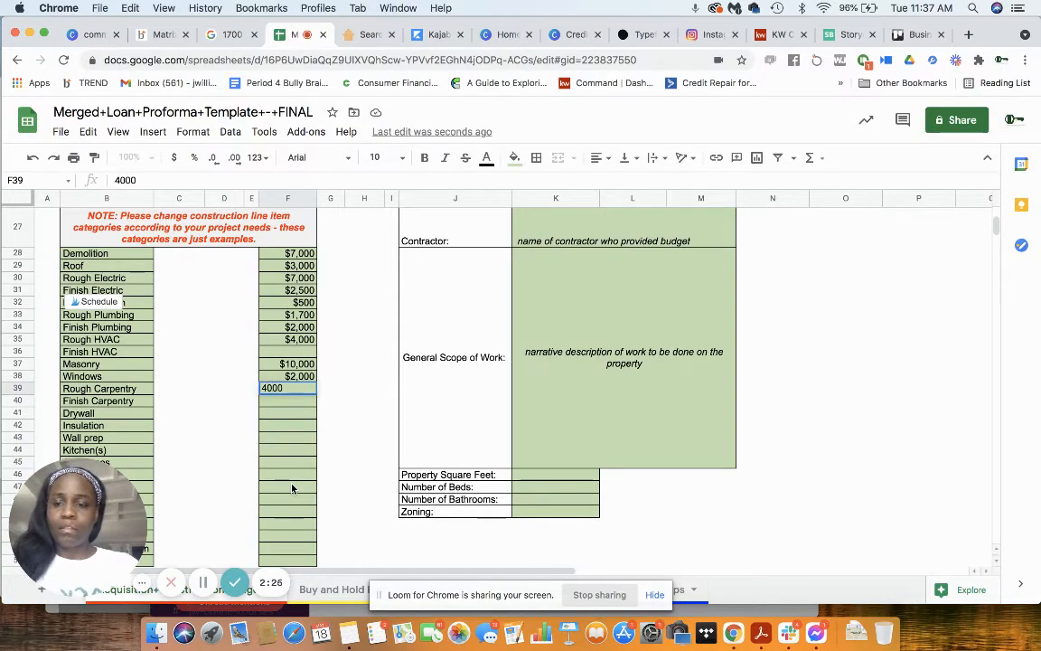
{"action": "key", "text": "Return"}
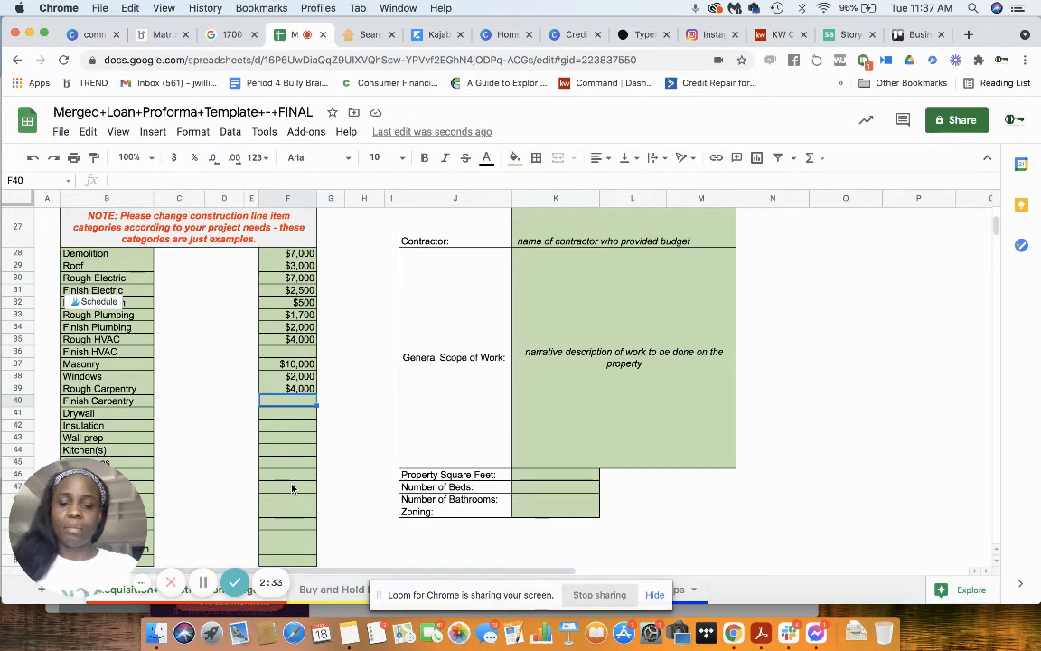
{"action": "type", "text": "5000"}
{"action": "key", "text": "Return"}
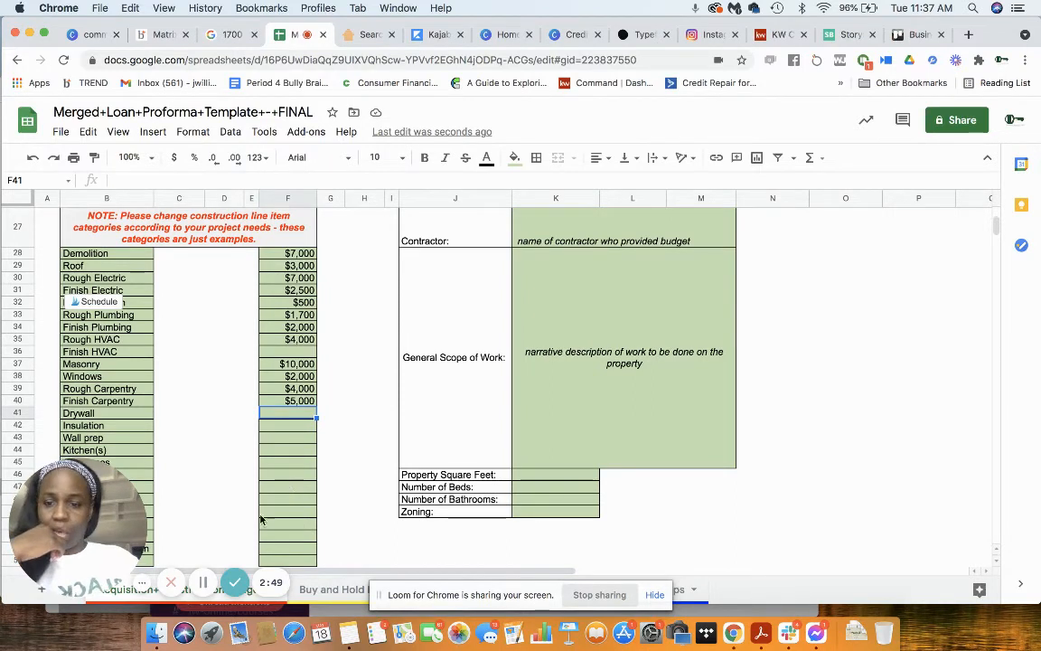
Step: Enter construction costs of $8,000 for Drywall and $2,000 for Insulation
{"action": "left_click", "coordinate": [197, 589]}
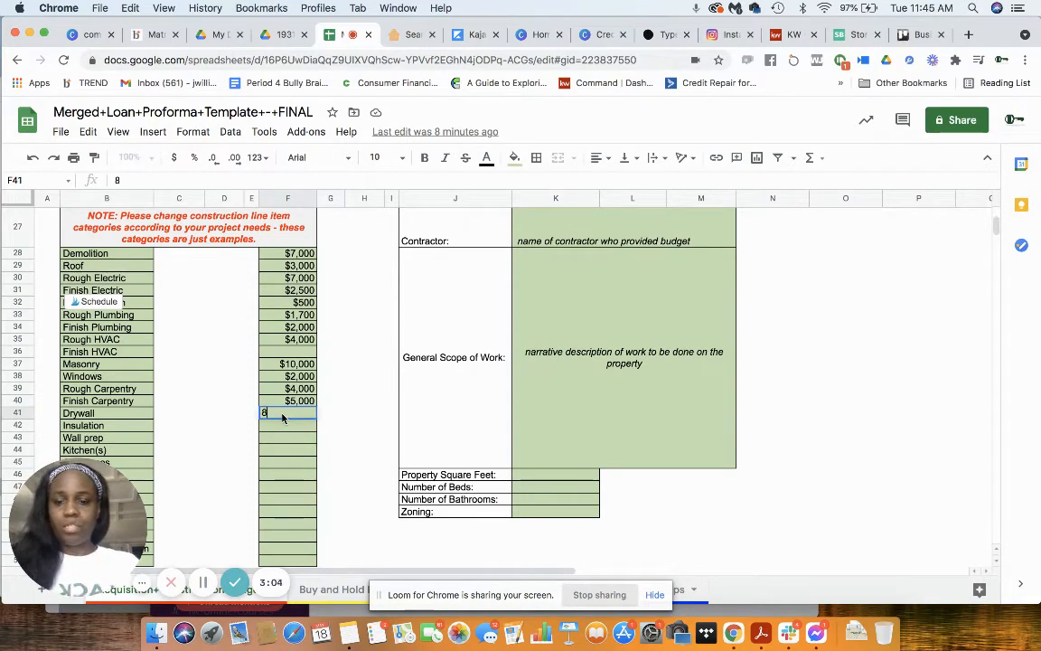
{"action": "type", "text": "8000"}
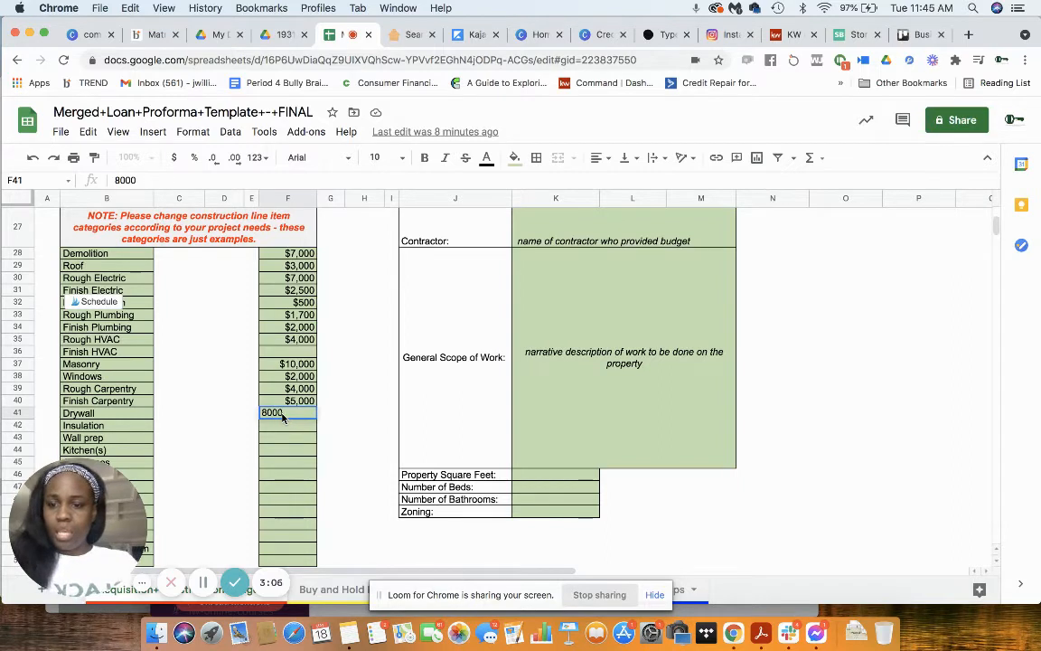
{"action": "key", "text": "Return"}
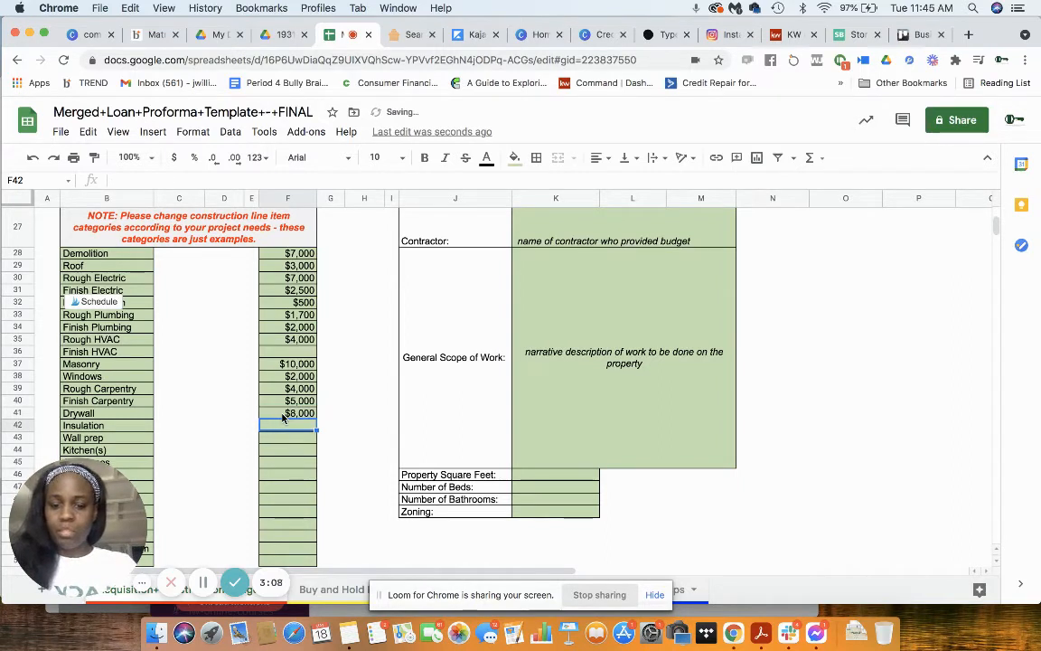
{"action": "type", "text": "2000"}
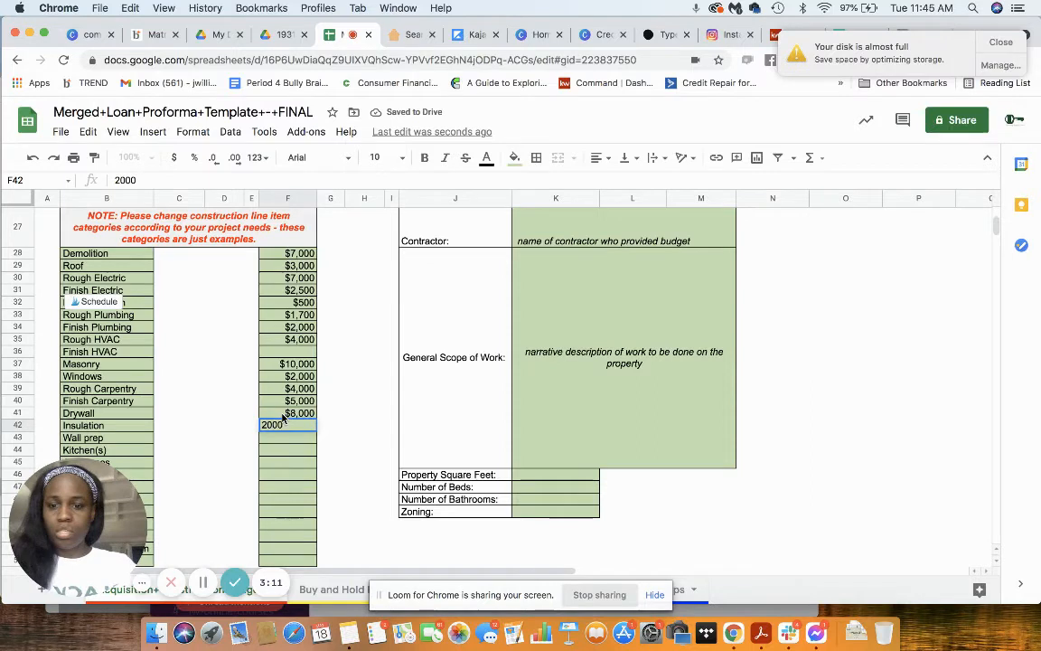
{"action": "key", "text": "Return"}
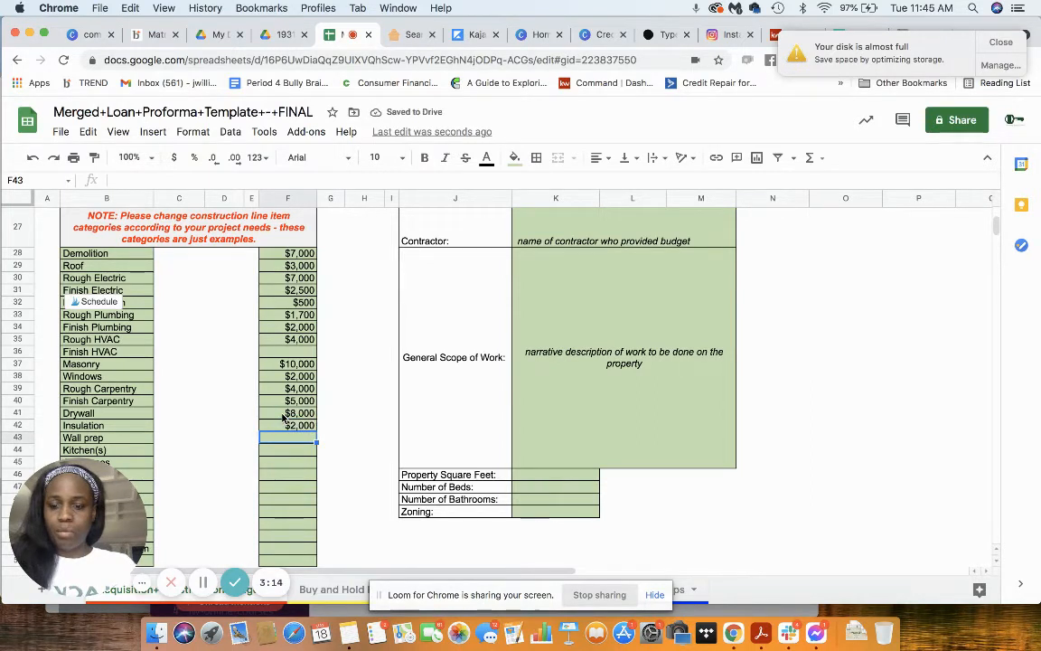
Step: Change the Drywall cost in the construction budget to $6,000
{"action": "left_click", "coordinate": [300, 416]}
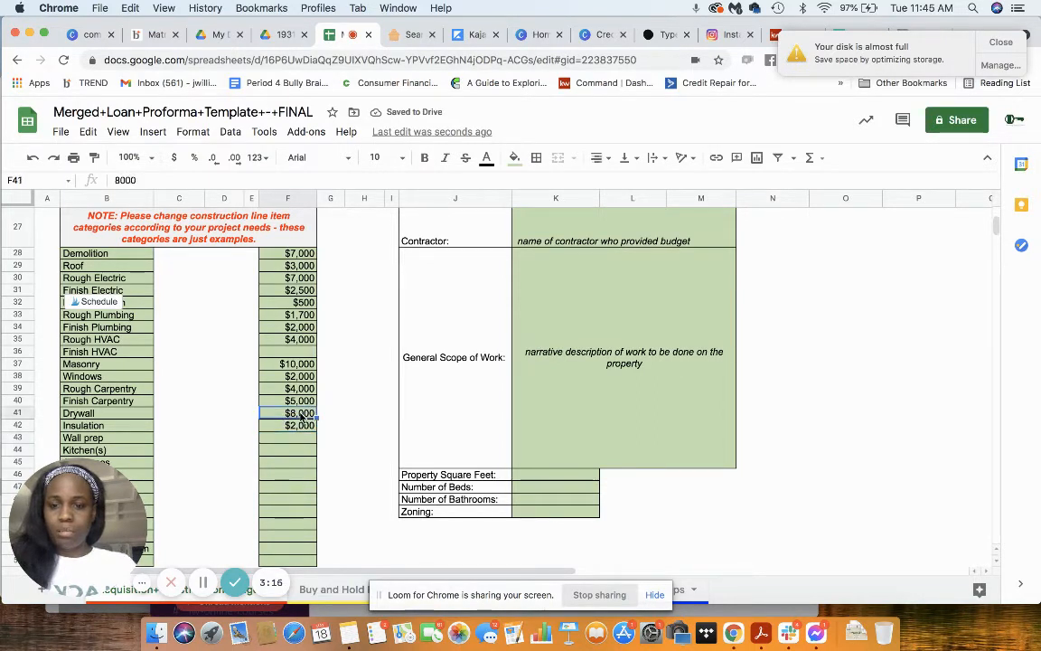
{"action": "type", "text": "6000"}
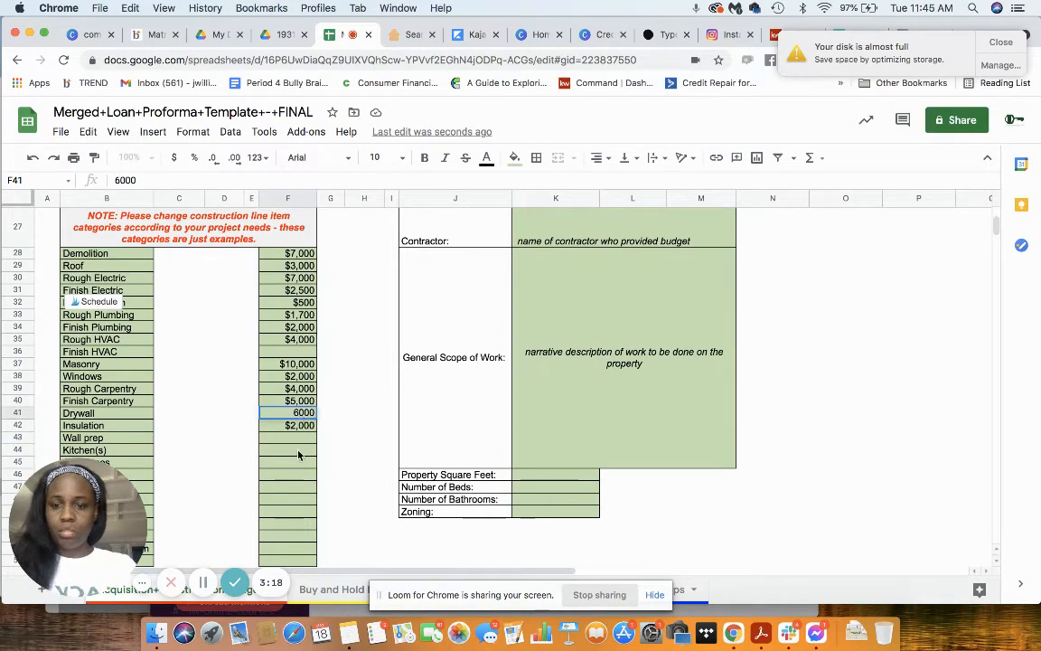
{"action": "left_click", "coordinate": [295, 440]}
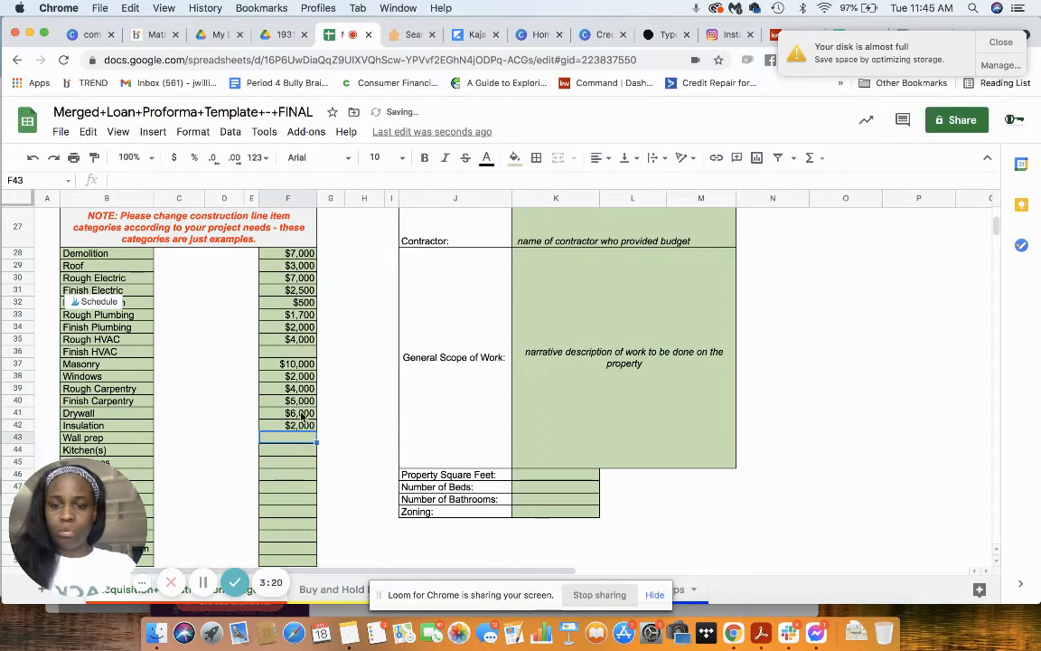
Step: Change the Drywall construction cost to $4,000 and enter $4,000 for Wall prep
{"action": "left_click", "coordinate": [301, 415]}
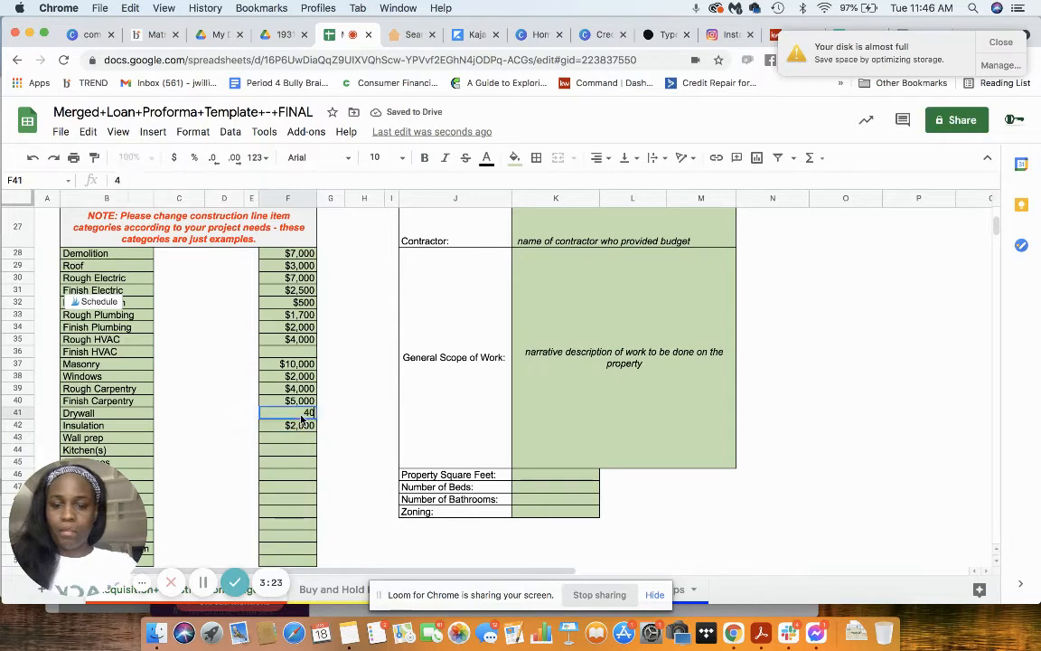
{"action": "type", "text": "4000"}
{"action": "left_click", "coordinate": [295, 440]}
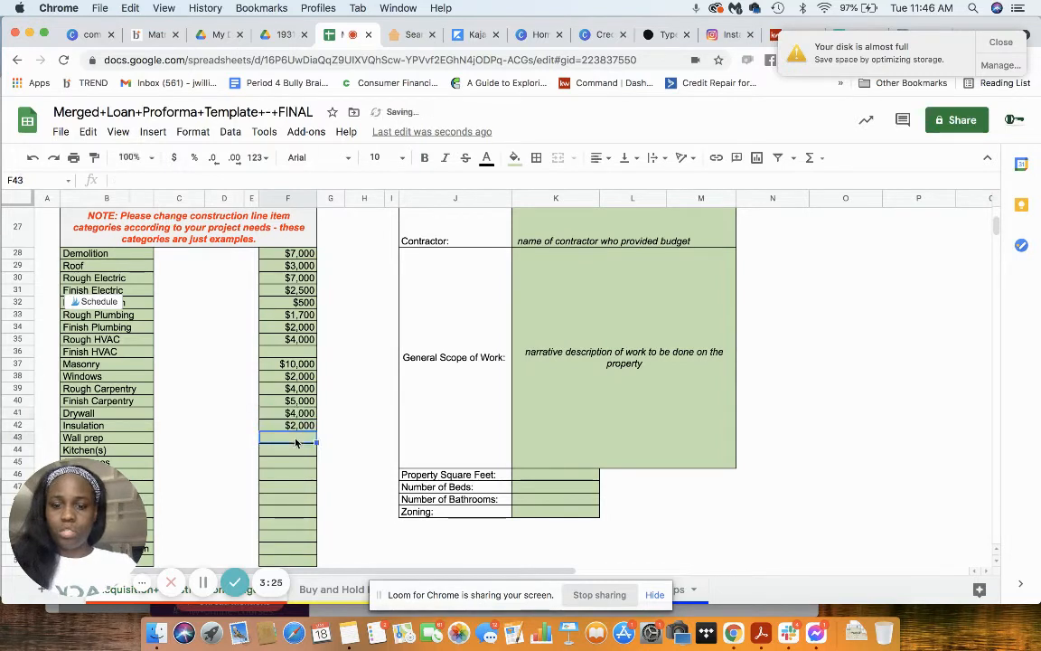
{"action": "type", "text": "4000"}
Step: Enter construction costs of $6,000 for Kitchen(s) and $3,000 for Appliances
{"action": "left_click", "coordinate": [298, 453]}
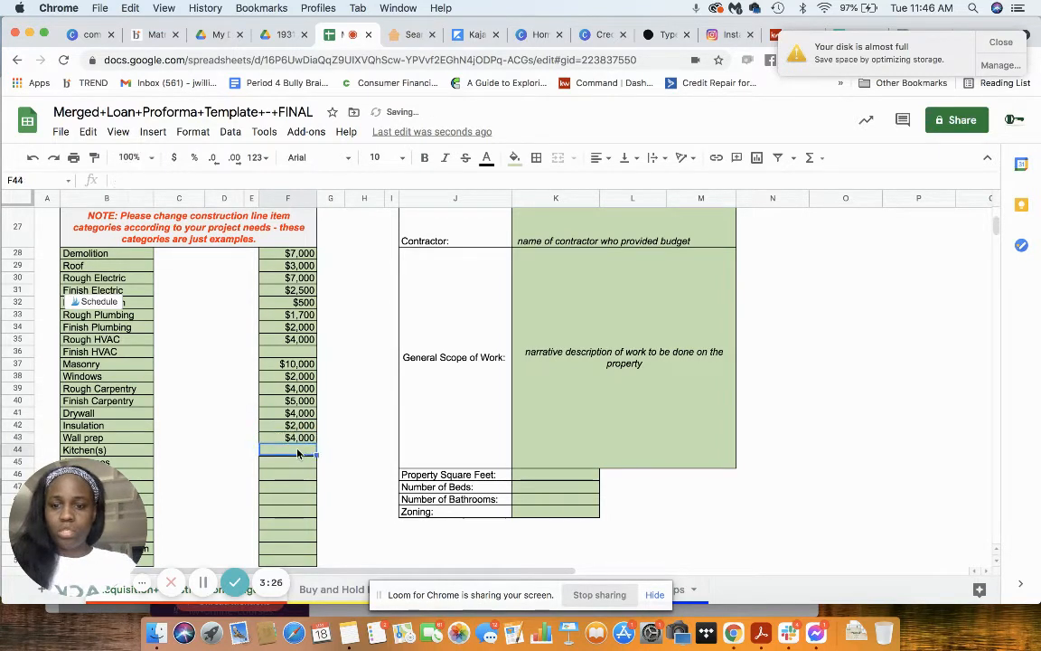
{"action": "type", "text": "6000"}
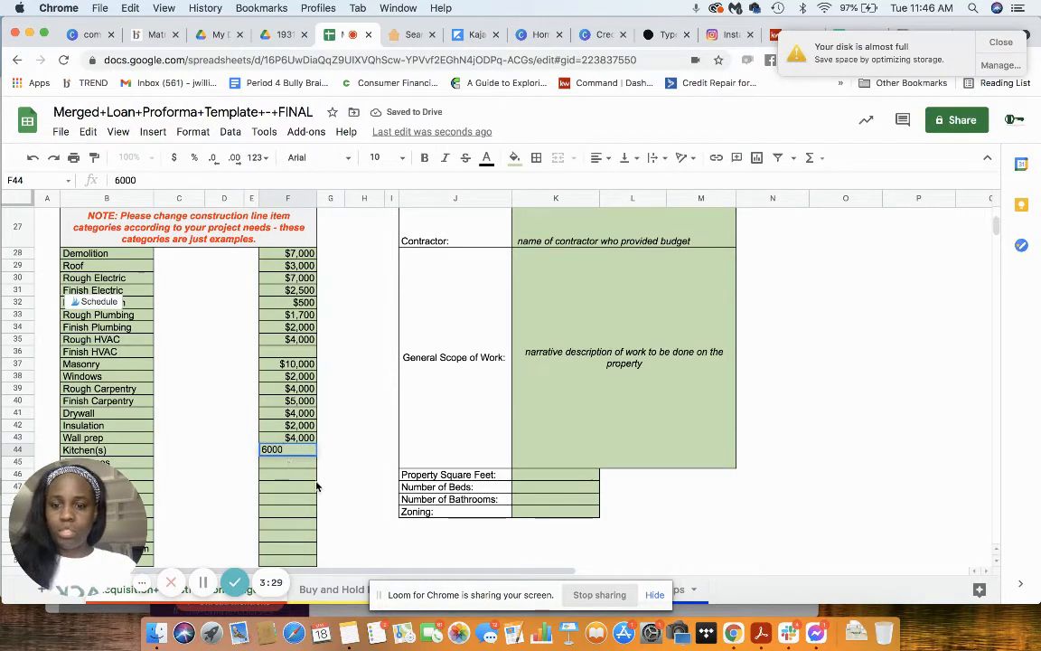
{"action": "key", "text": "Return"}
{"action": "scroll", "coordinate": [312, 474], "scroll_direction": "down", "scroll_amount": 2}
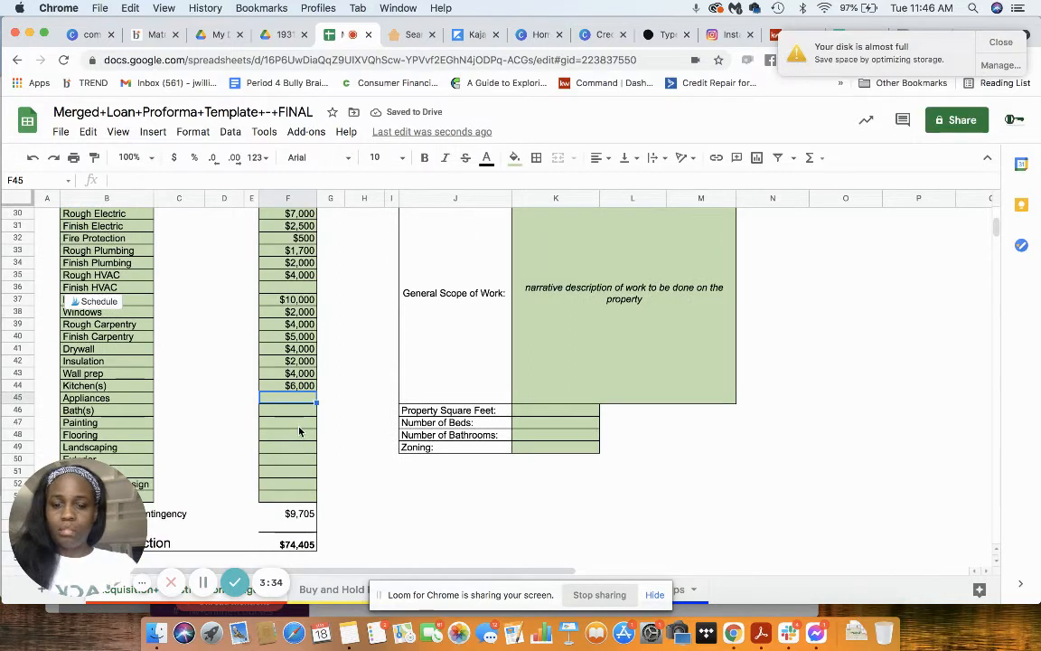
{"action": "type", "text": "3000"}
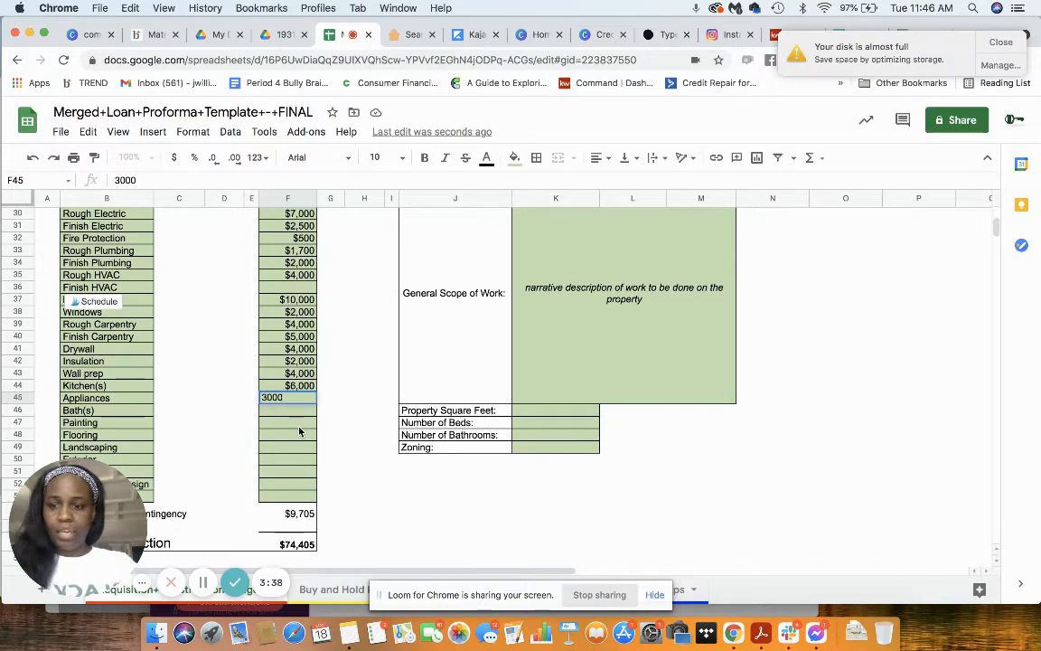
{"action": "key", "text": "Return"}
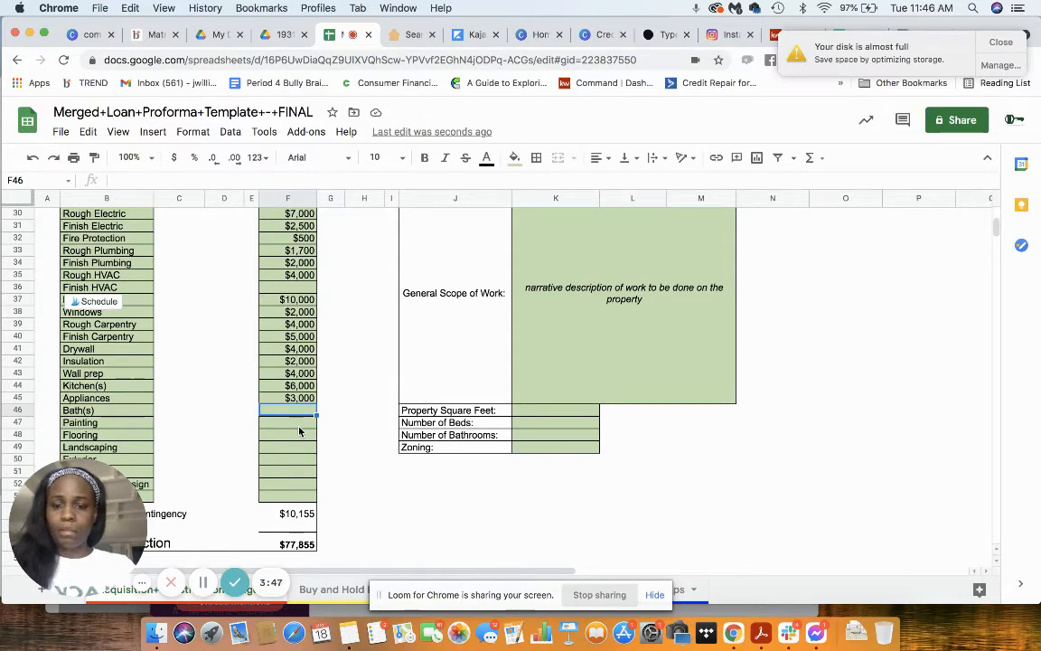
Step: Enter construction costs of $7,500 for Bath(s) and $4,000 for Painting
{"action": "type", "text": "5000"}
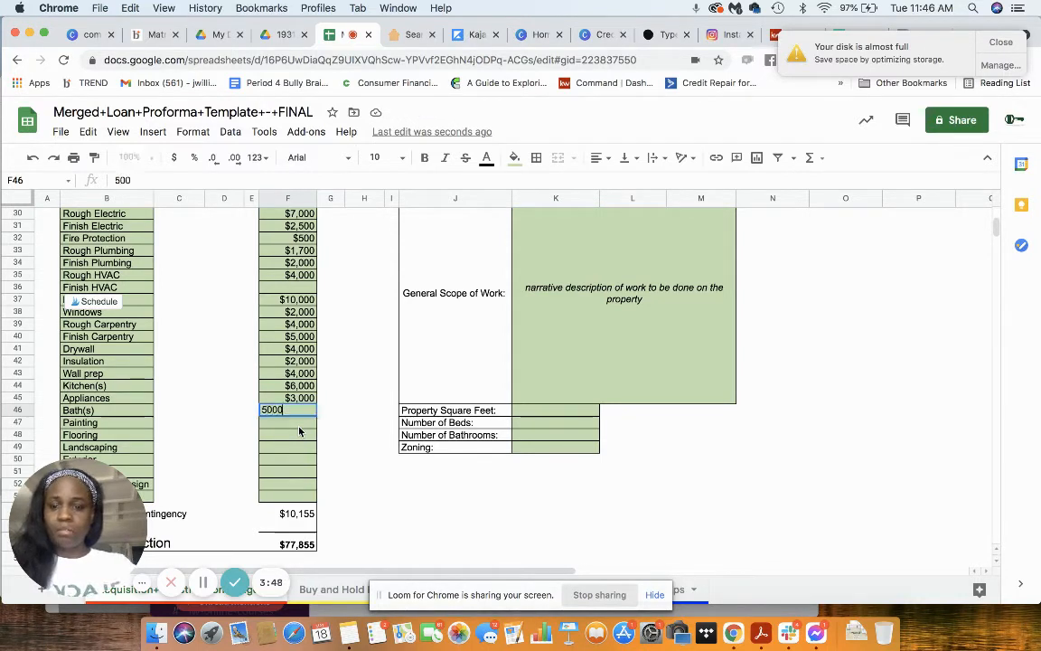
{"action": "key", "text": "BackSpace"}
{"action": "key", "text": "BackSpace"}
{"action": "key", "text": "BackSpace"}
{"action": "key", "text": "BackSpace"}
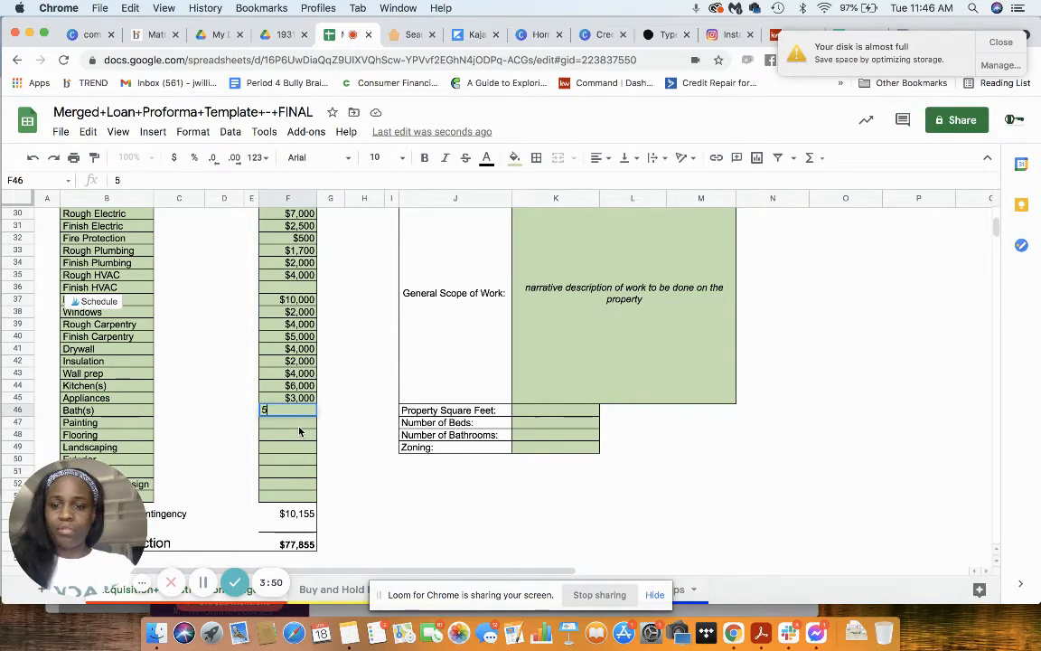
{"action": "type", "text": "7"}
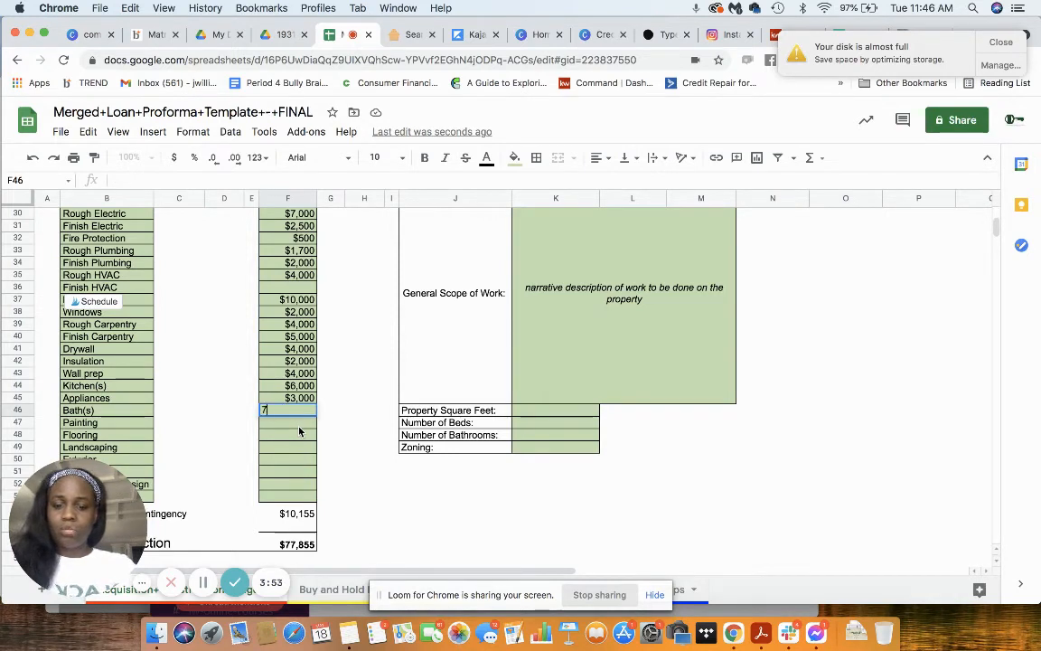
{"action": "type", "text": ",500"}
{"action": "key", "text": "Return"}
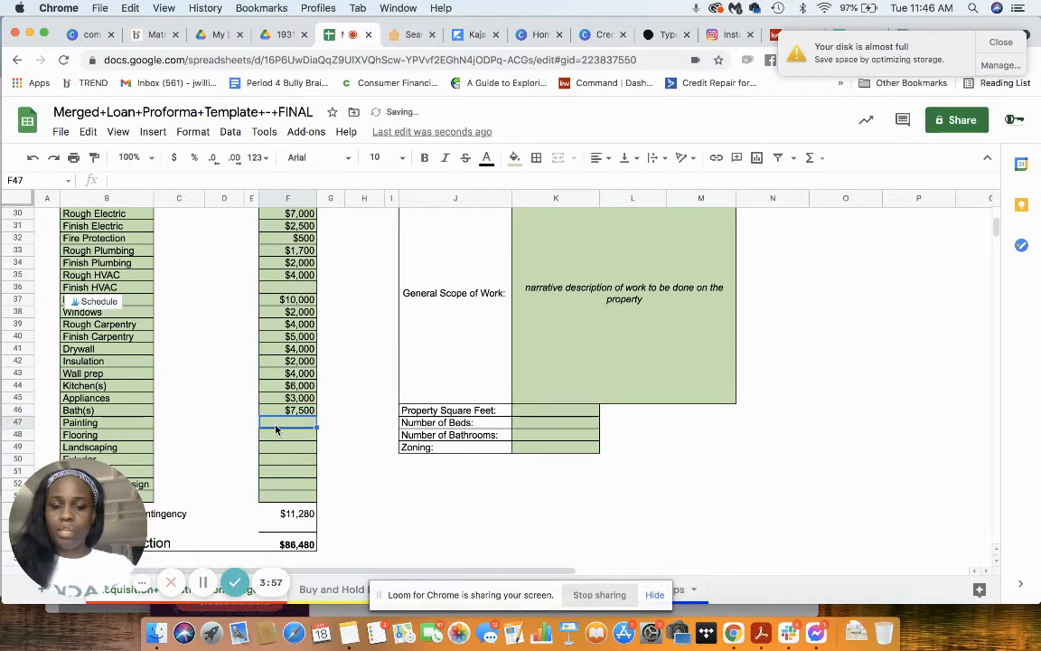
{"action": "type", "text": "4000"}
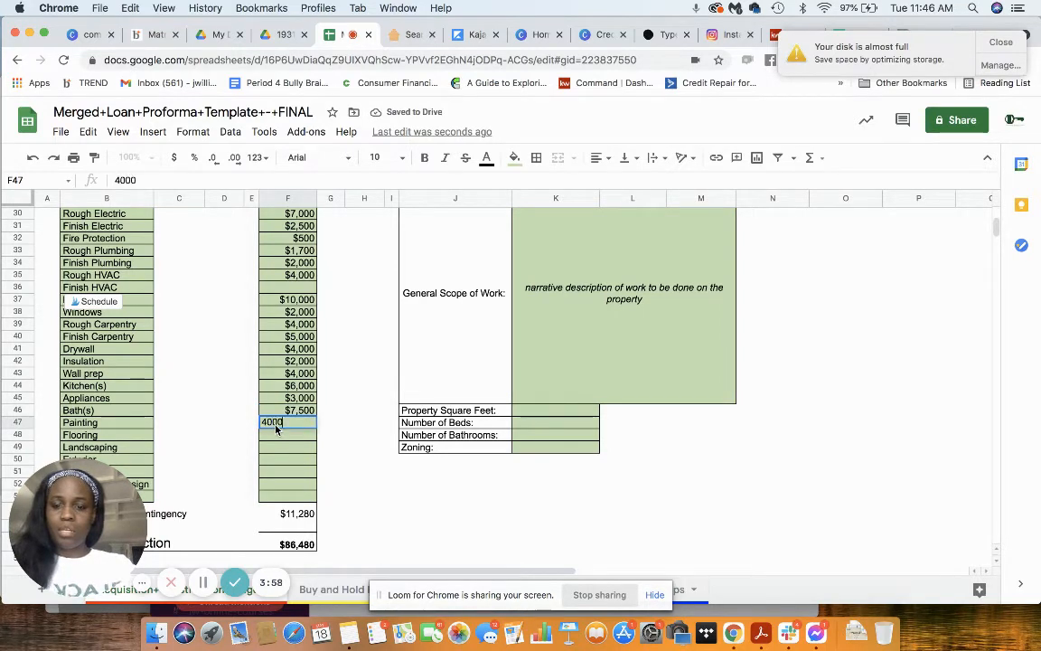
{"action": "key", "text": "Return"}
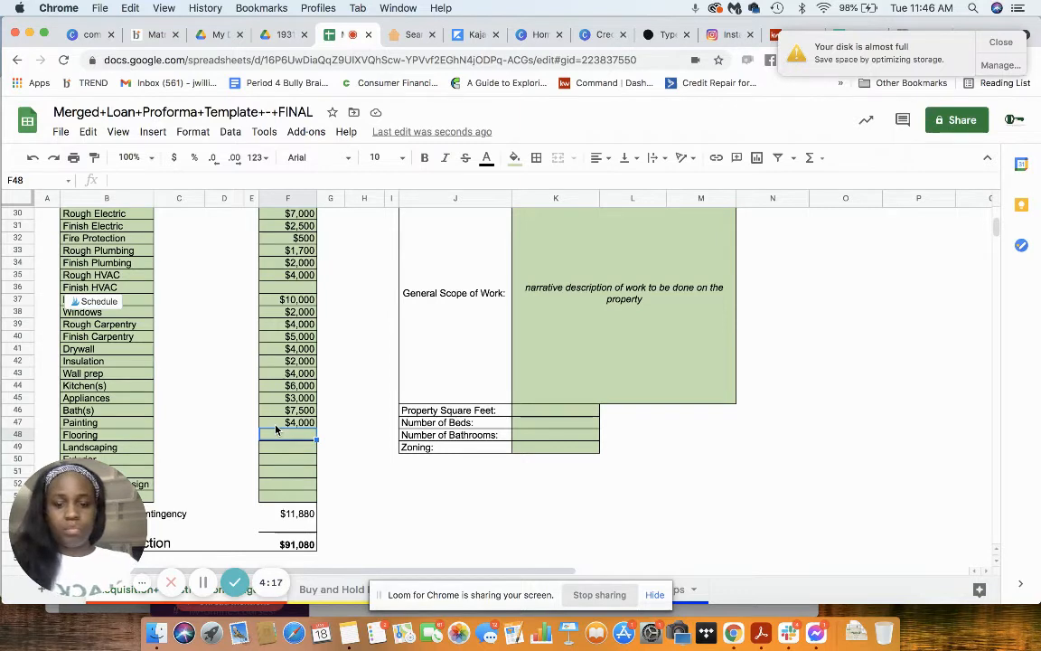
Step: Enter construction costs of $5,000 for Flooring and $1,000 for Landscaping
{"action": "type", "text": "5000"}
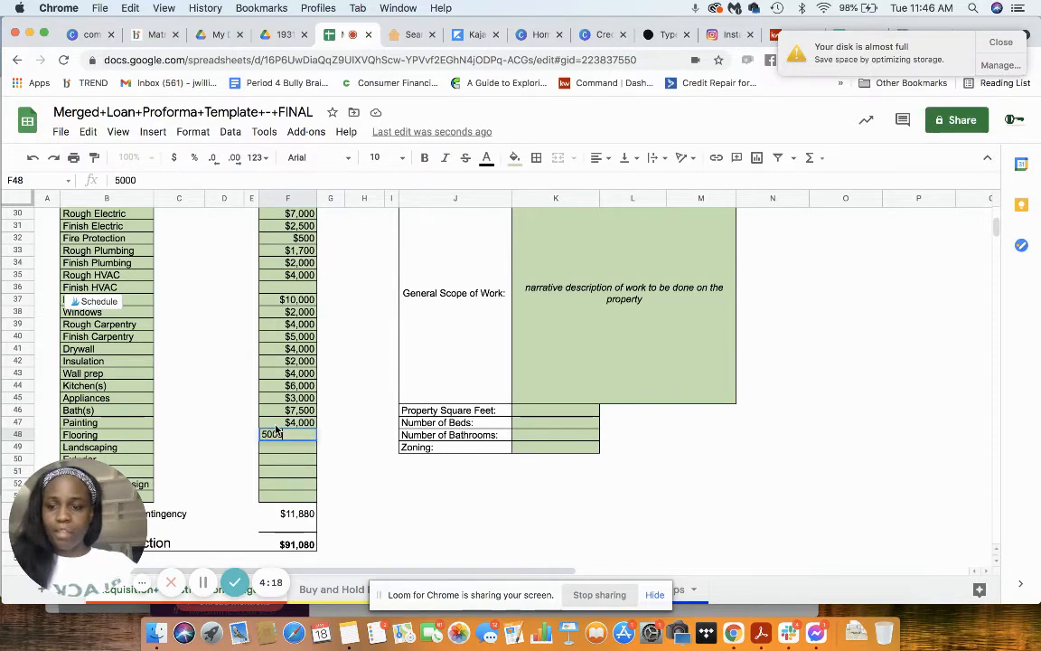
{"action": "key", "text": "Return"}
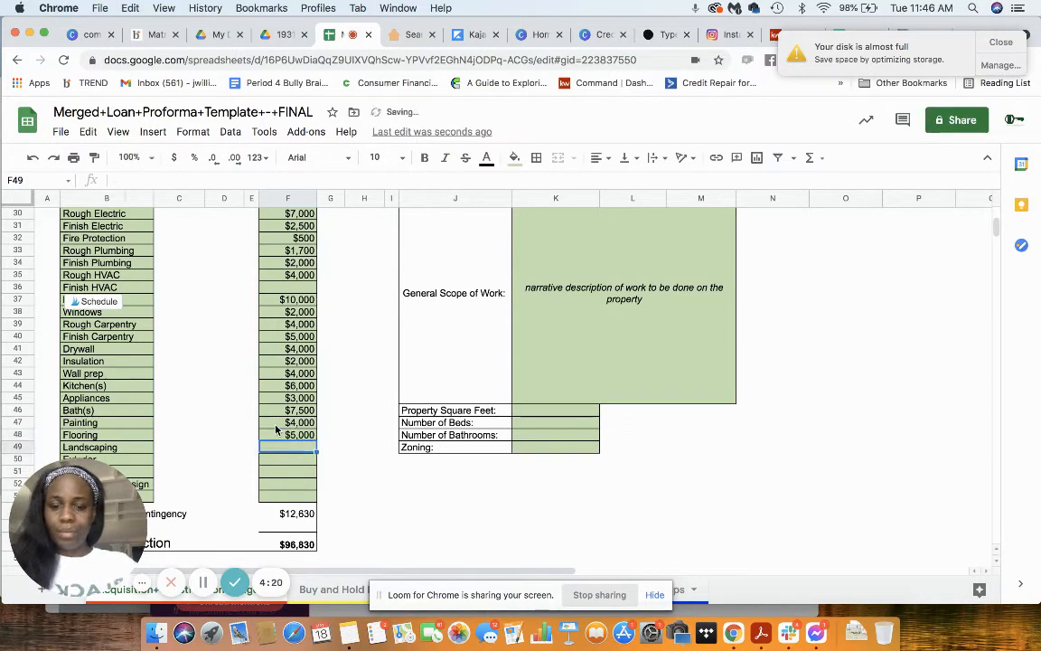
{"action": "type", "text": "1,000"}
{"action": "key", "text": "Return"}
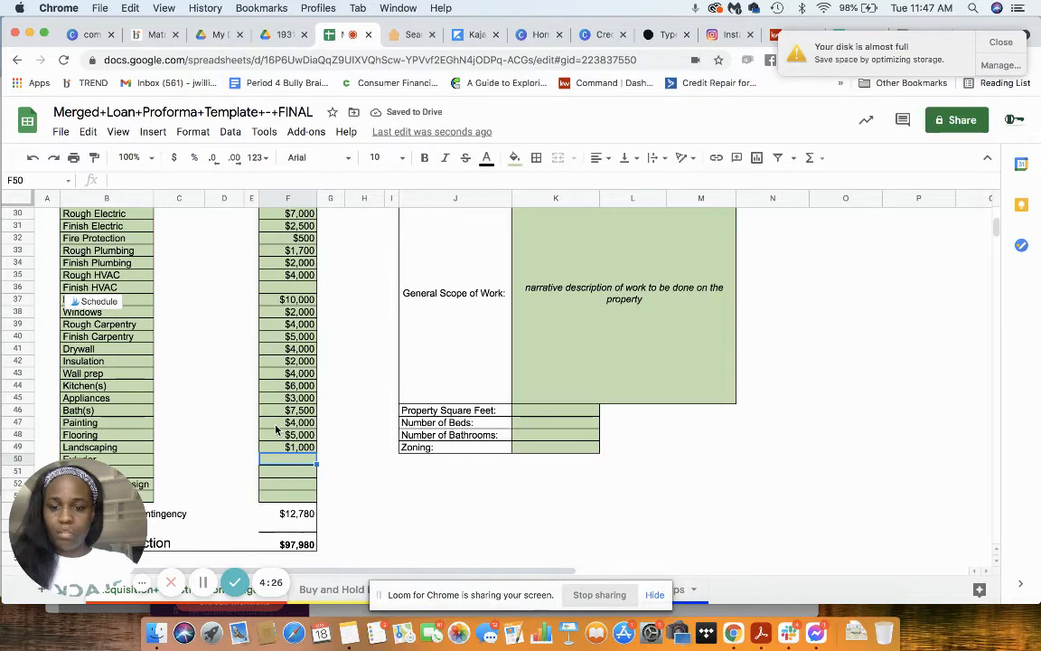
Step: Enter construction costs of $2,000 for Exterior and $1,200 for Permits, leaving Basement and Architectural/Design blank
{"action": "type", "text": "2000"}
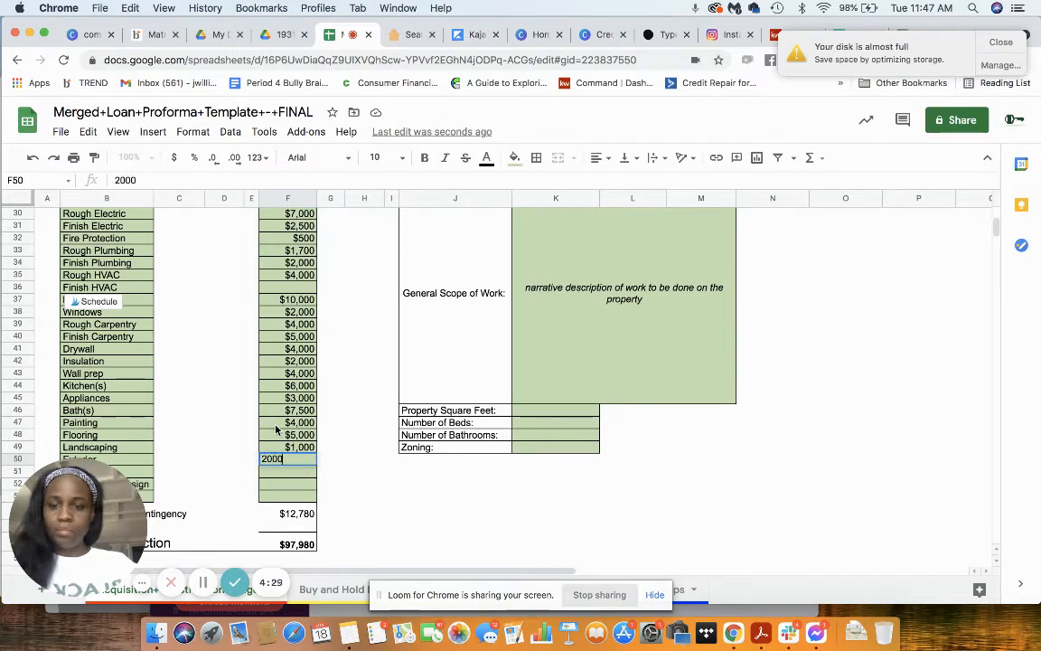
{"action": "key", "text": "Return"}
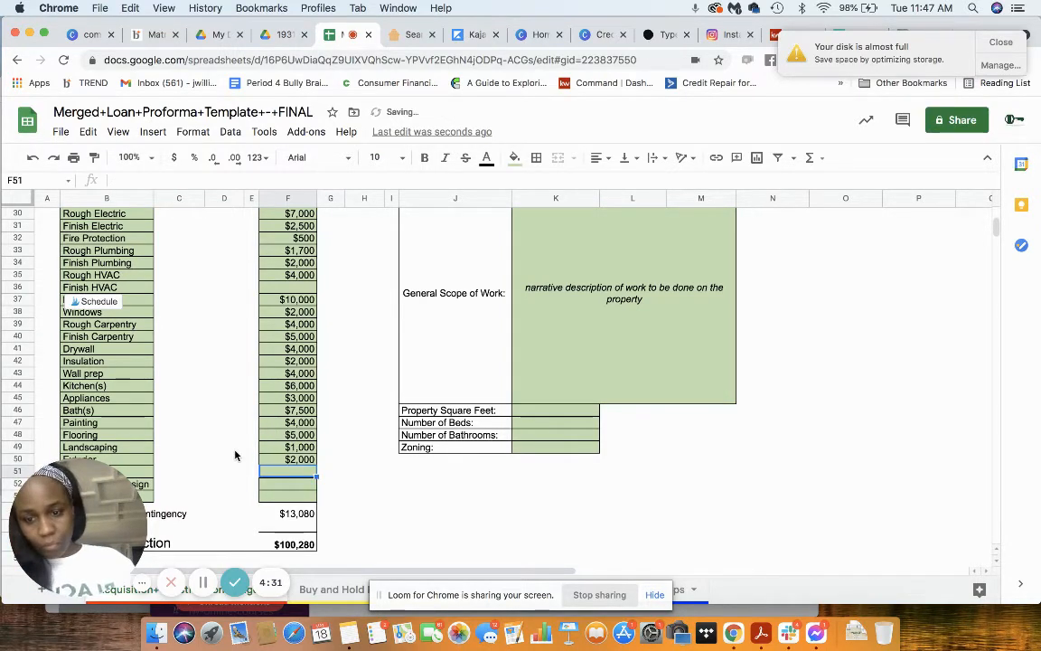
{"action": "scroll", "coordinate": [233, 447], "scroll_direction": "down", "scroll_amount": 3}
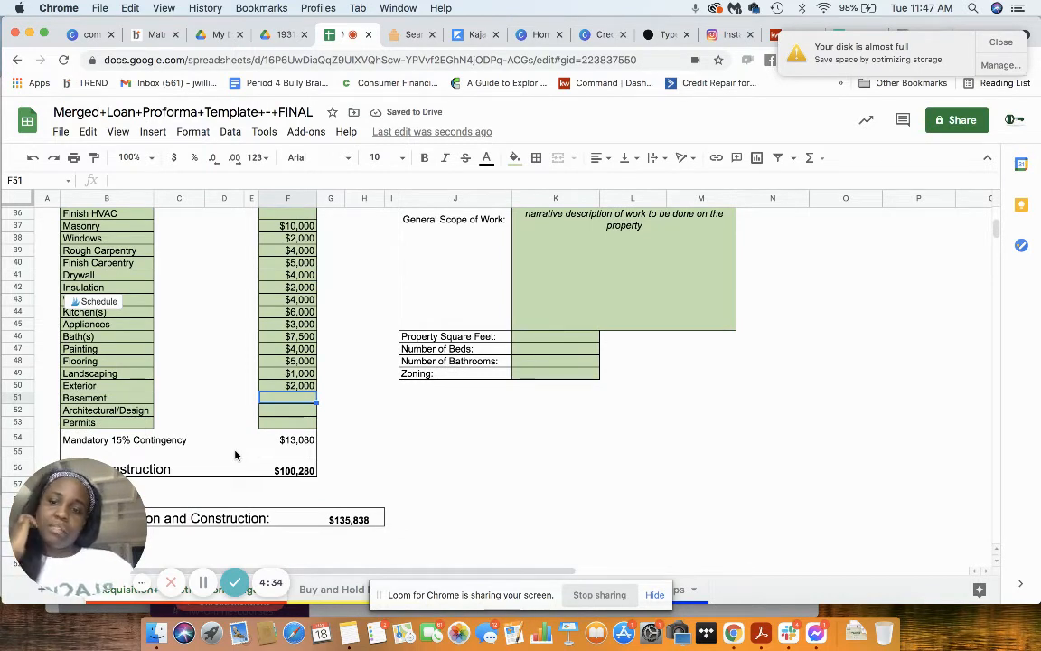
{"action": "left_click", "coordinate": [304, 424]}
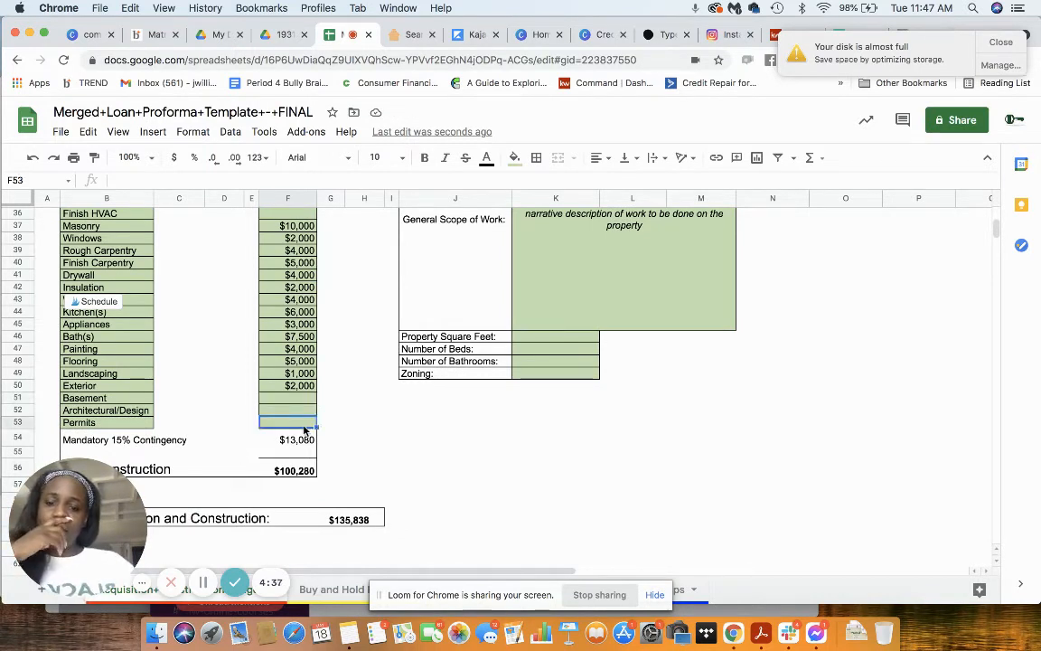
{"action": "type", "text": "1200"}
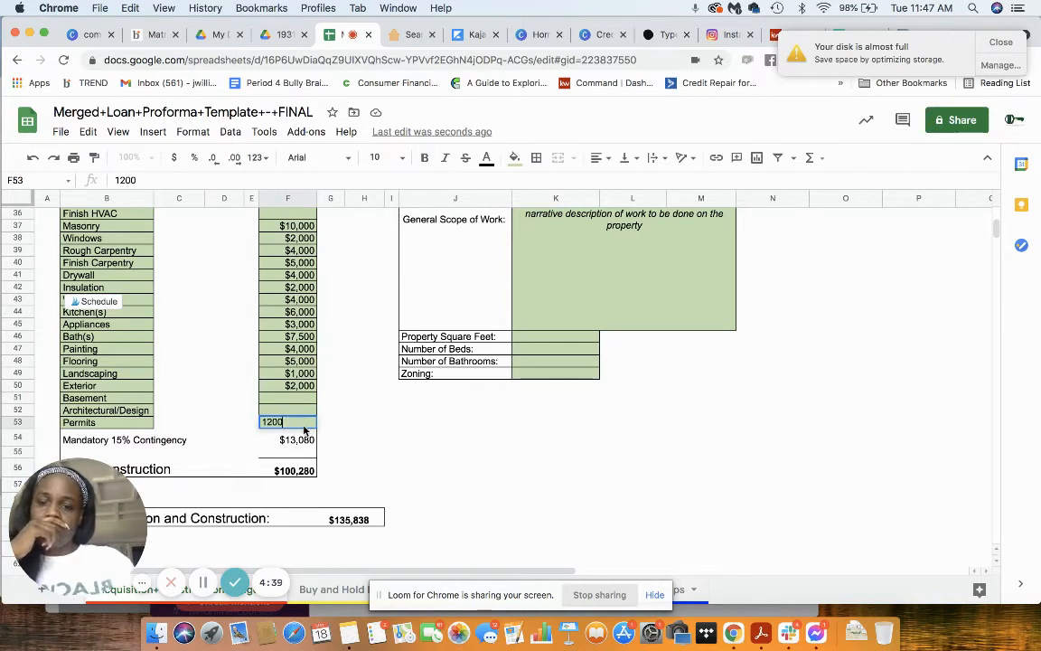
{"action": "left_click", "coordinate": [395, 437]}
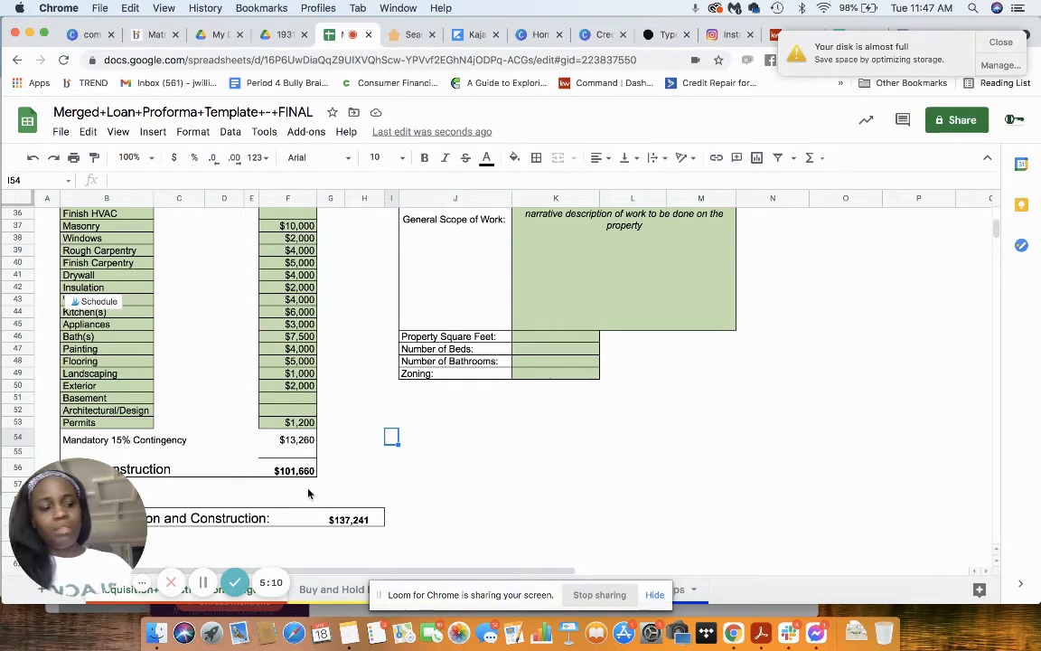
Step: Fill in the blank construction costs with $5,000 for Basement and $2,000 for Finish HVAC
{"action": "left_click", "coordinate": [275, 400]}
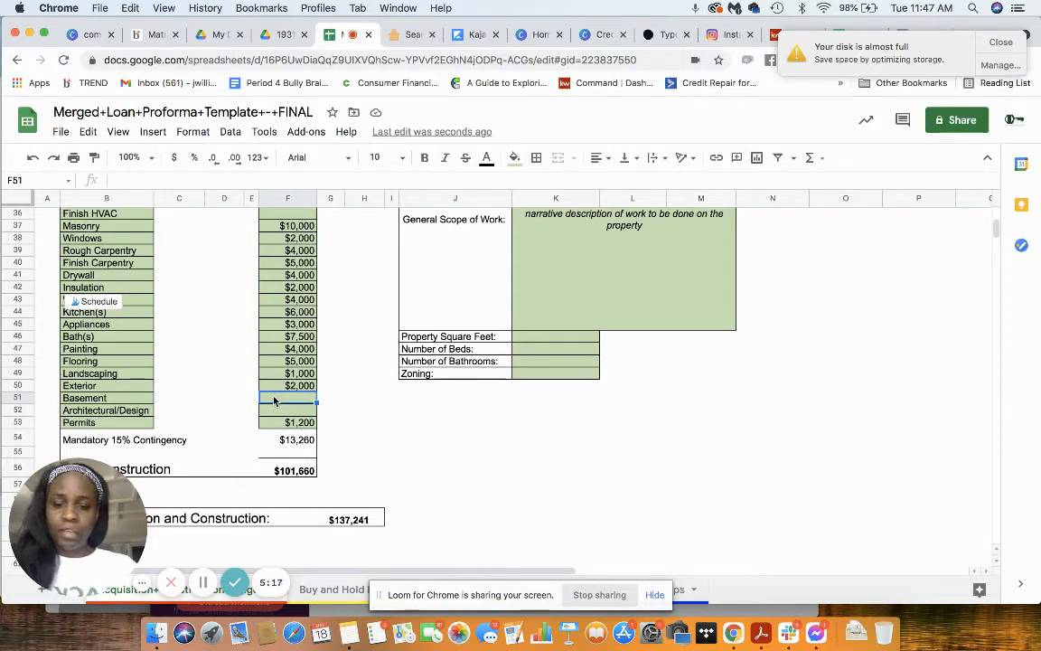
{"action": "type", "text": "5,0"}
{"action": "type", "text": "000"}
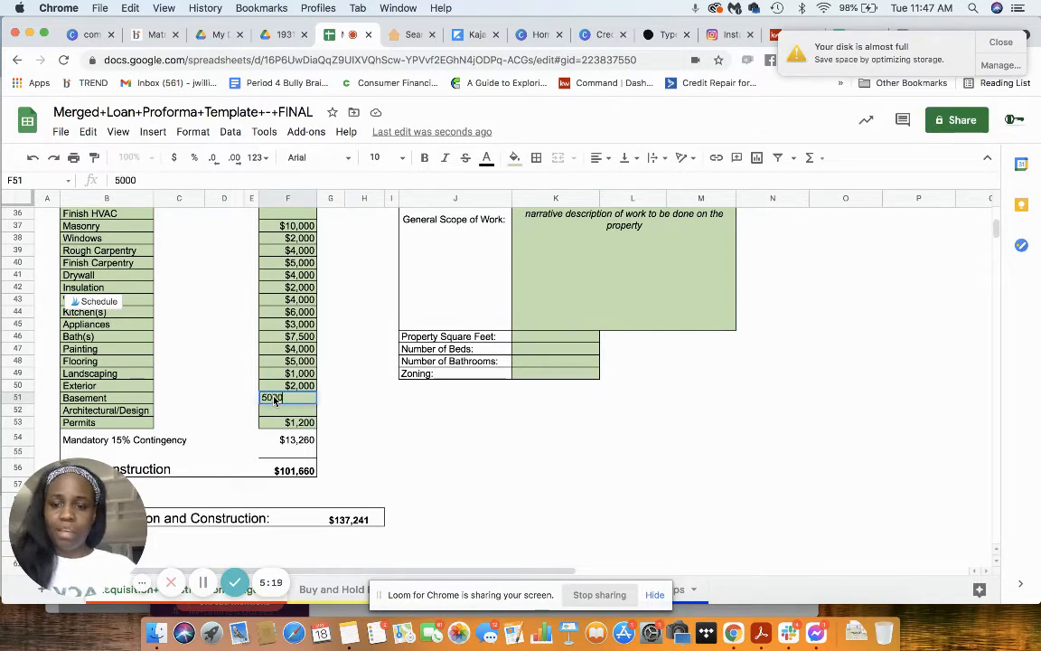
{"action": "key", "text": "Return"}
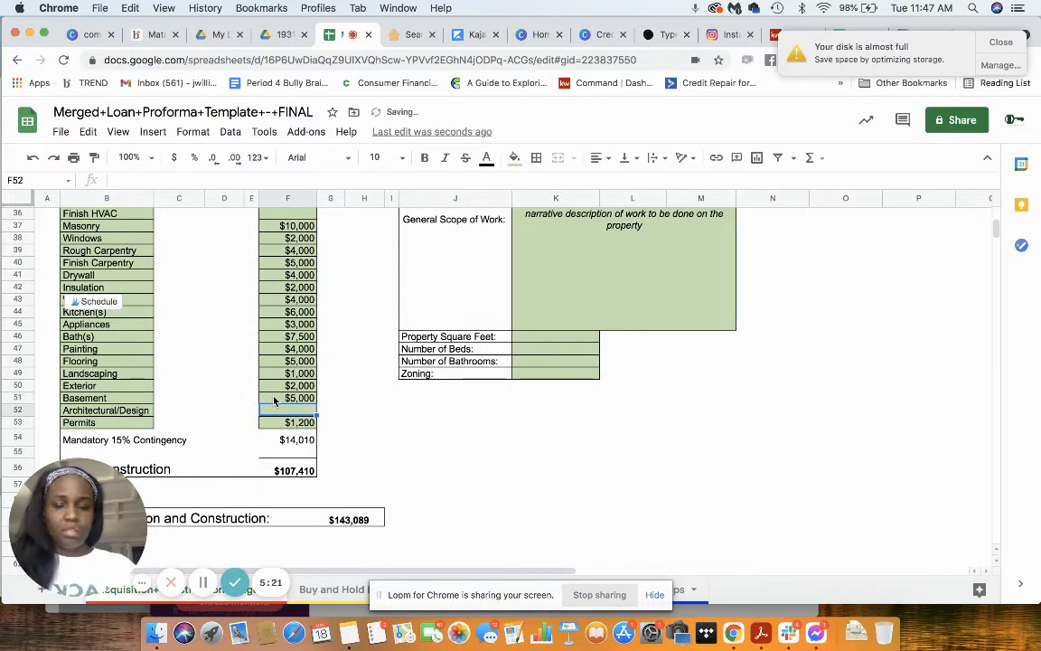
{"action": "scroll", "coordinate": [286, 384], "scroll_direction": "up", "scroll_amount": 2}
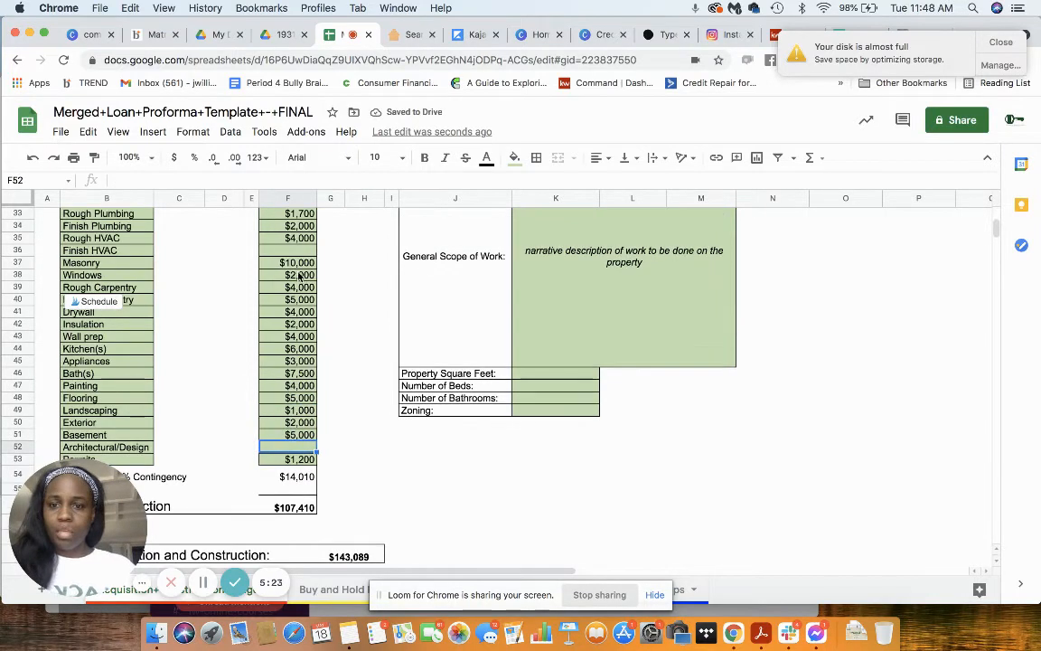
{"action": "left_click", "coordinate": [292, 252]}
{"action": "type", "text": "2000"}
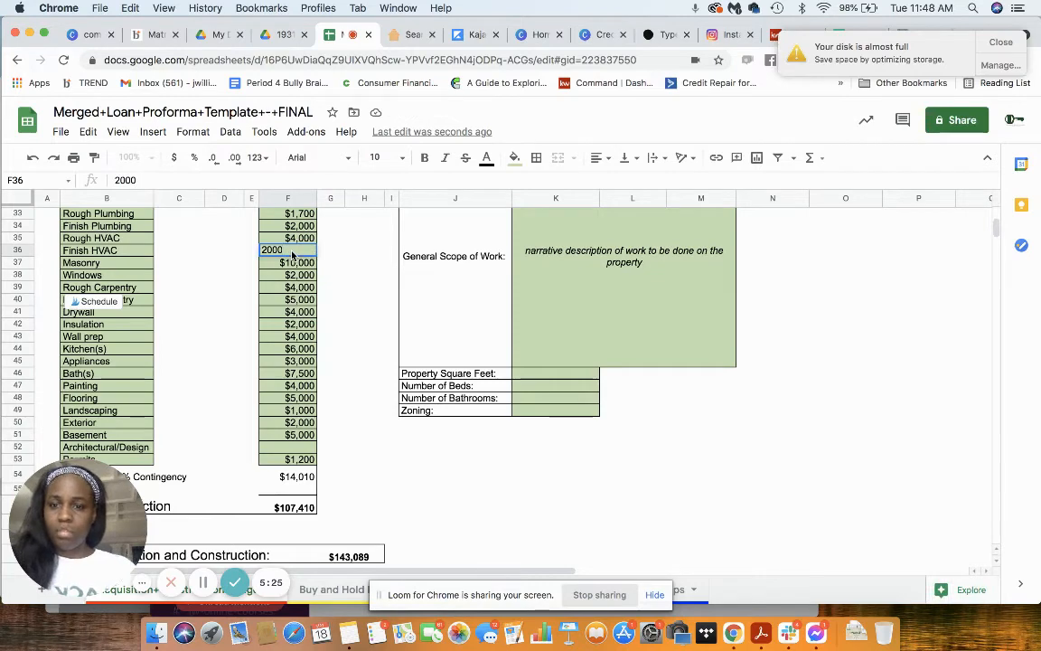
{"action": "key", "text": "Return"}
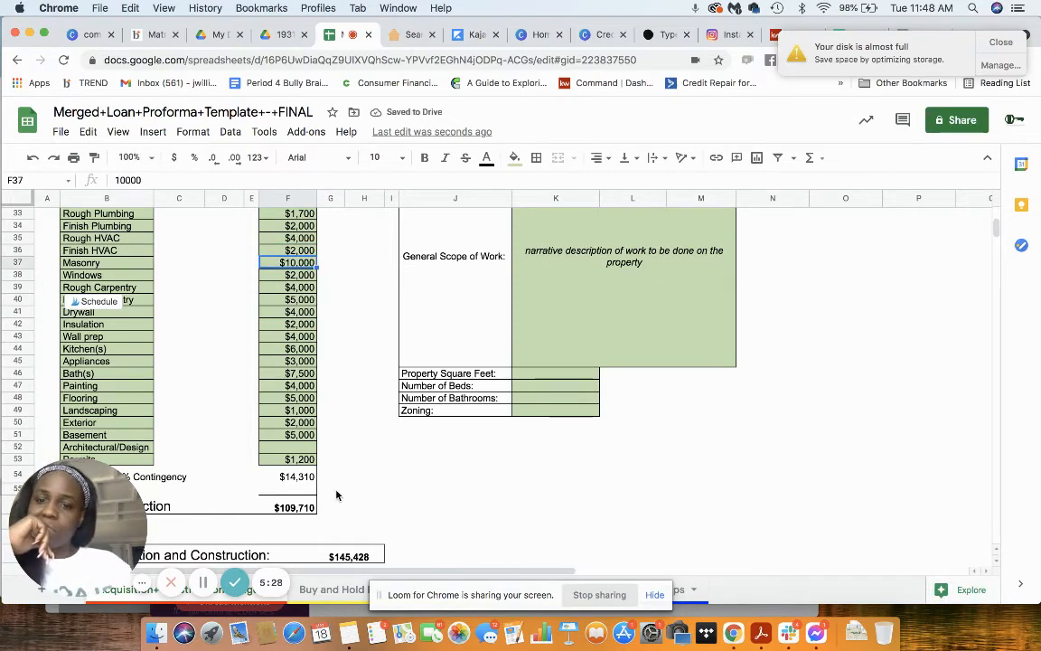
Step: Switch to the Buy and Hold profit and loss sheet and set the Estimated ARV to $195,000
{"action": "scroll", "coordinate": [336, 495], "scroll_direction": "up", "scroll_amount": 3}
{"action": "scroll", "coordinate": [337, 494], "scroll_direction": "down", "scroll_amount": 10}
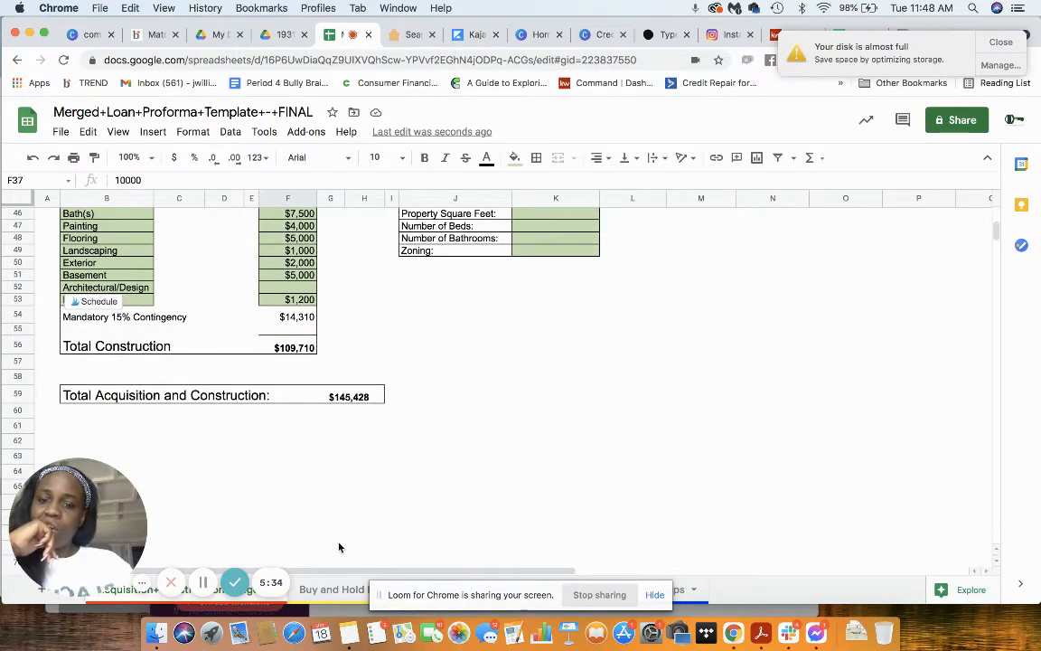
{"action": "left_click", "coordinate": [324, 590]}
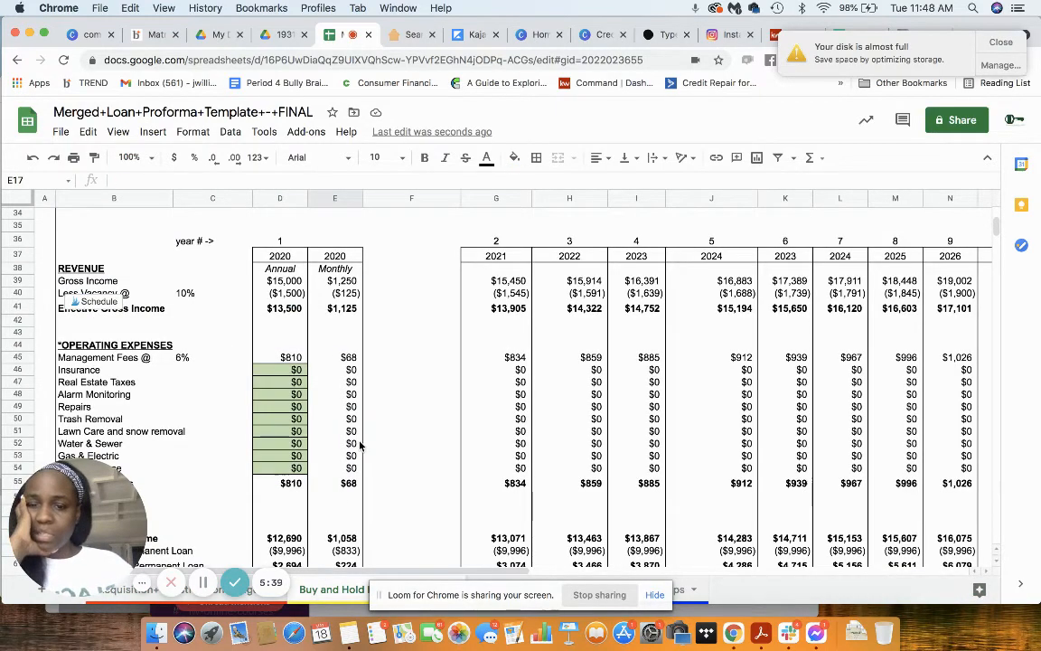
{"action": "scroll", "coordinate": [359, 444], "scroll_direction": "up", "scroll_amount": 10}
{"action": "scroll", "coordinate": [359, 445], "scroll_direction": "up", "scroll_amount": 4}
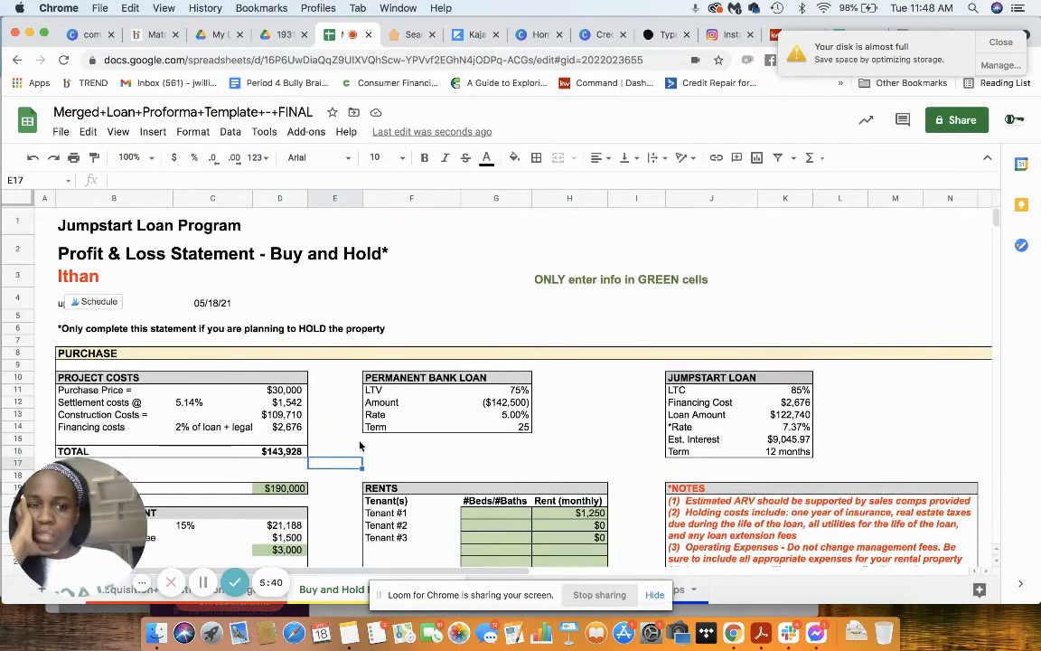
{"action": "scroll", "coordinate": [360, 444], "scroll_direction": "down", "scroll_amount": 3}
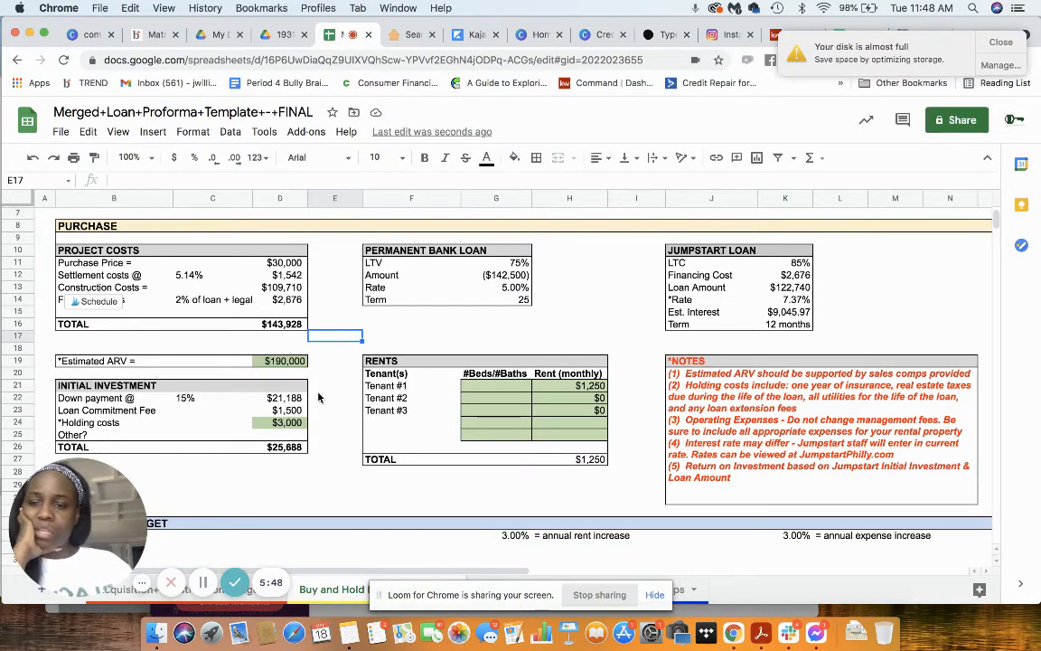
{"action": "left_click", "coordinate": [276, 363]}
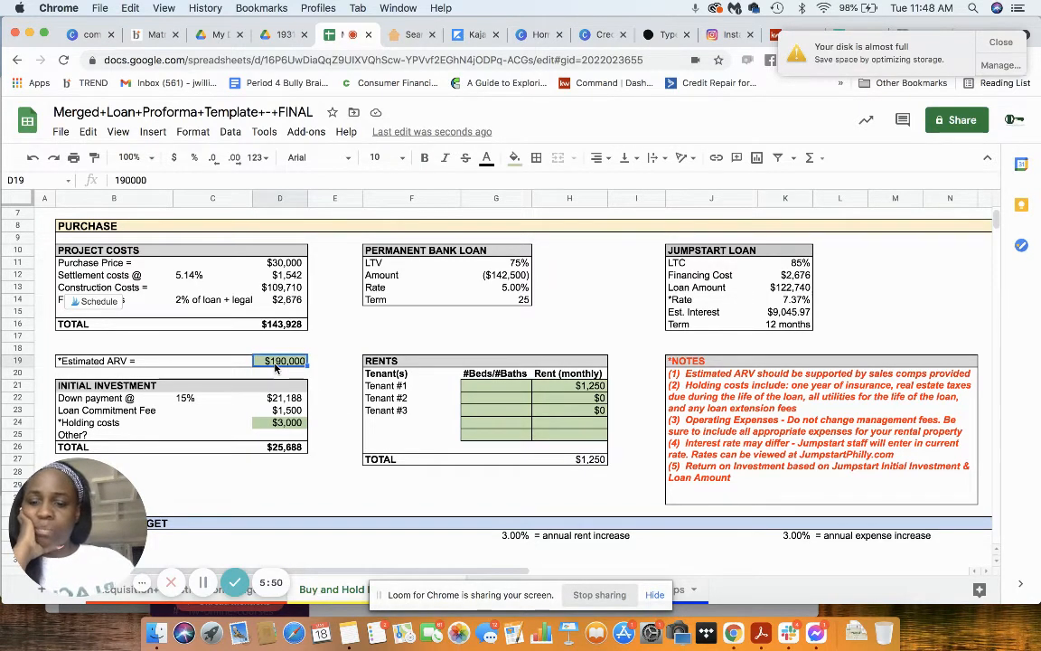
{"action": "type", "text": "195000"}
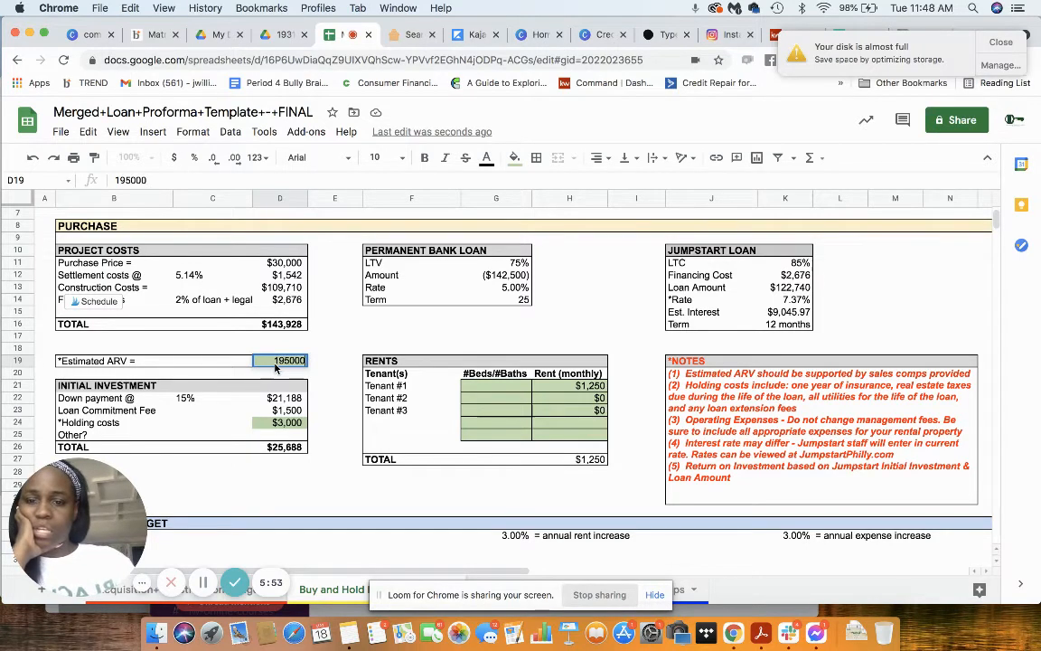
{"action": "key", "text": "Return"}
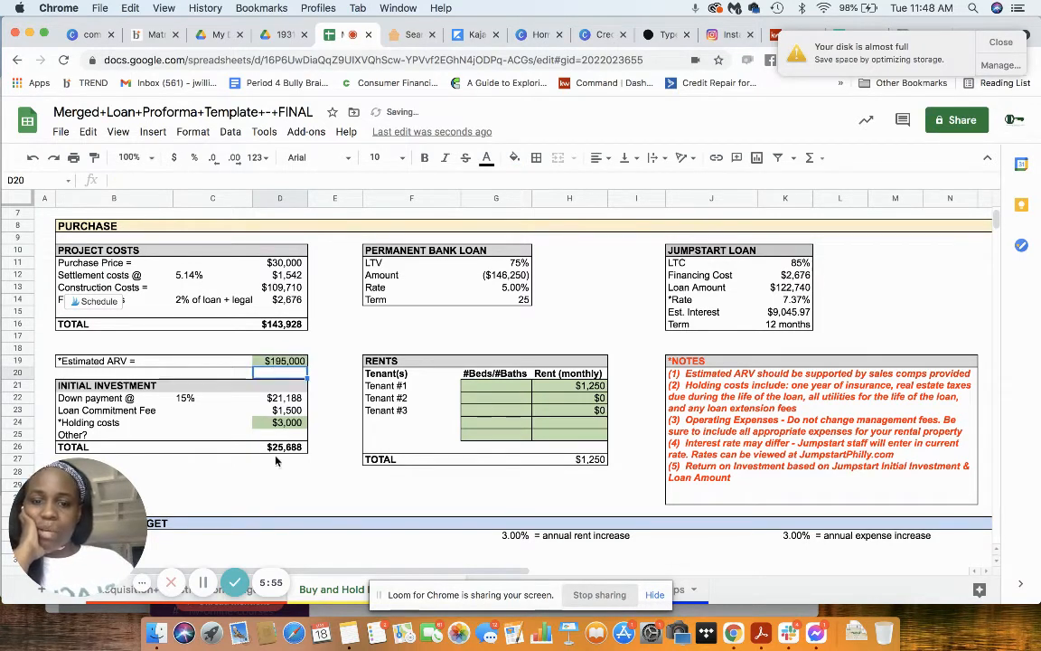
Step: Review the monthly rent for Tenant #1 and the revenue, operating expenses and profits in the operating budget
{"action": "left_click", "coordinate": [584, 386]}
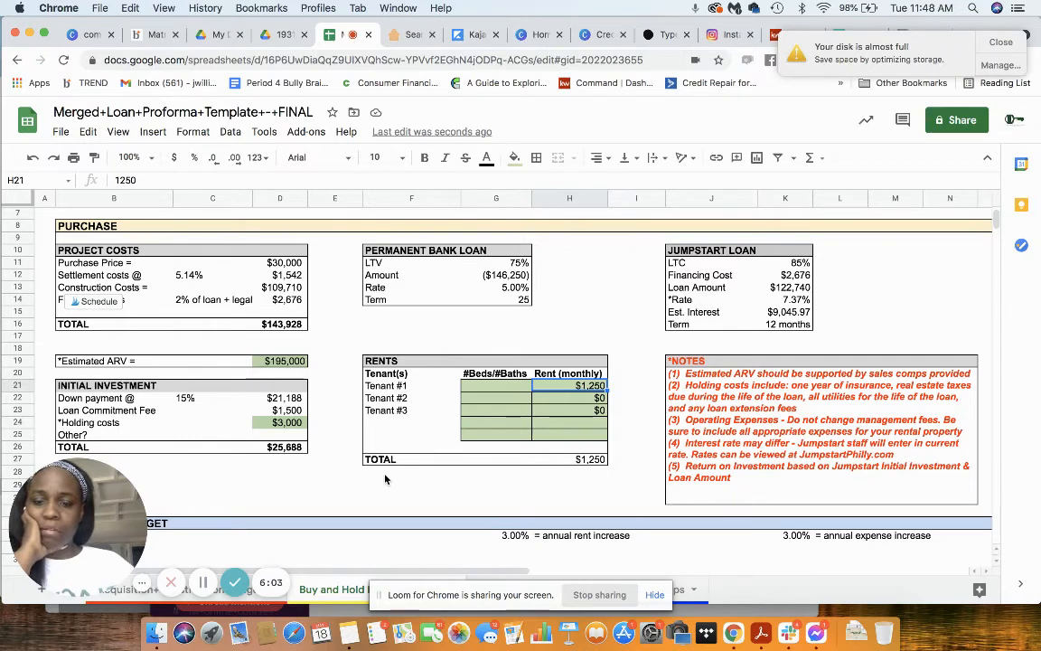
{"action": "scroll", "coordinate": [385, 479], "scroll_direction": "down", "scroll_amount": 10}
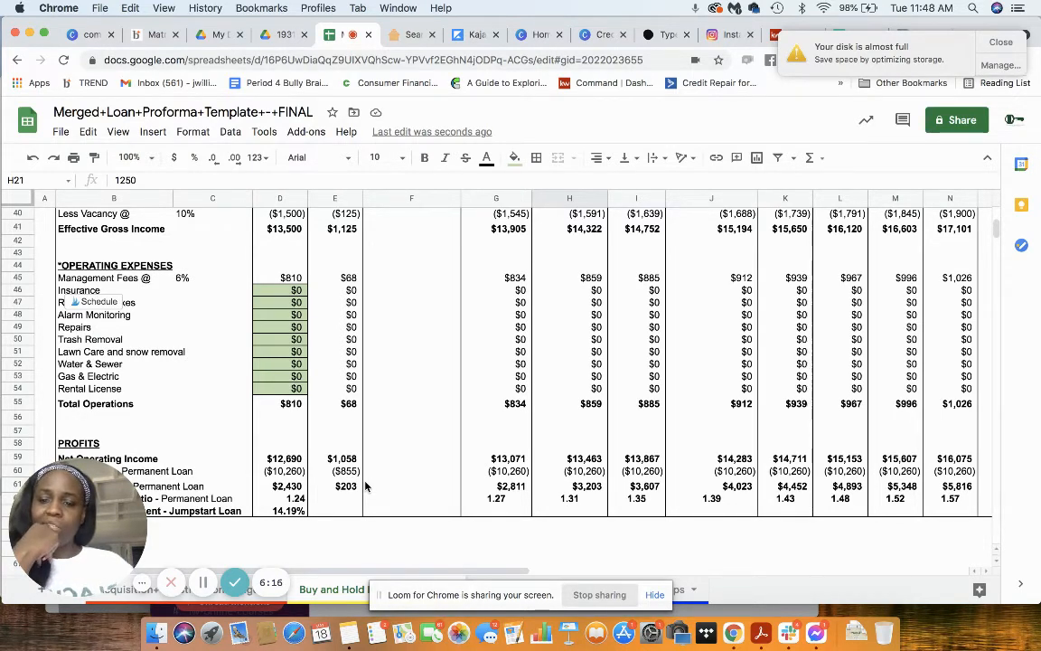
{"action": "scroll", "coordinate": [365, 486], "scroll_direction": "up", "scroll_amount": 2}
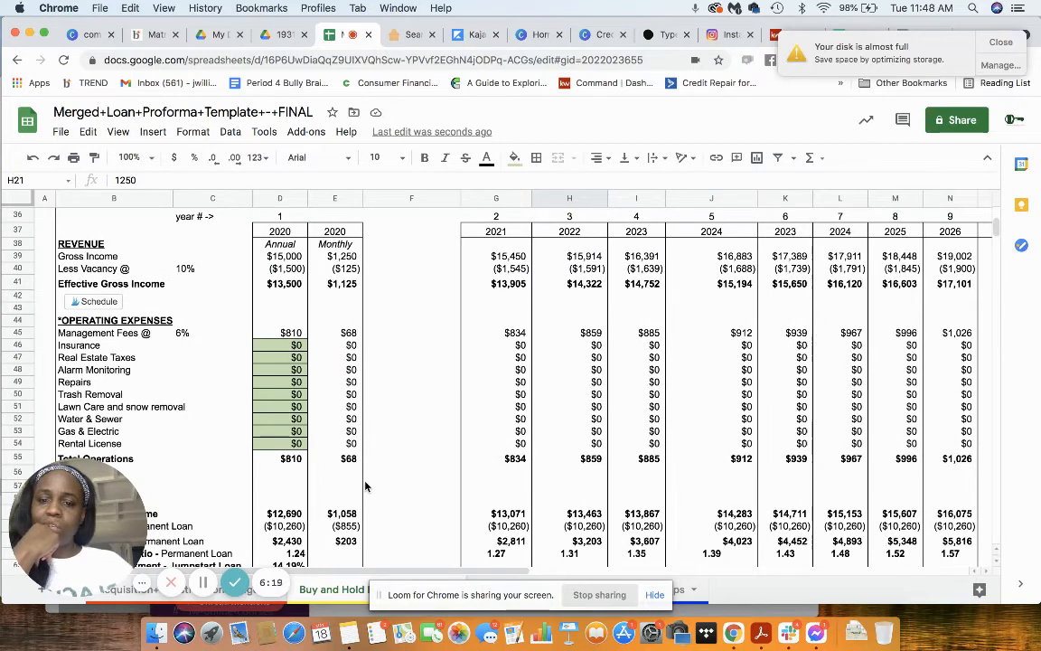
{"action": "scroll", "coordinate": [365, 486], "scroll_direction": "up", "scroll_amount": 1}
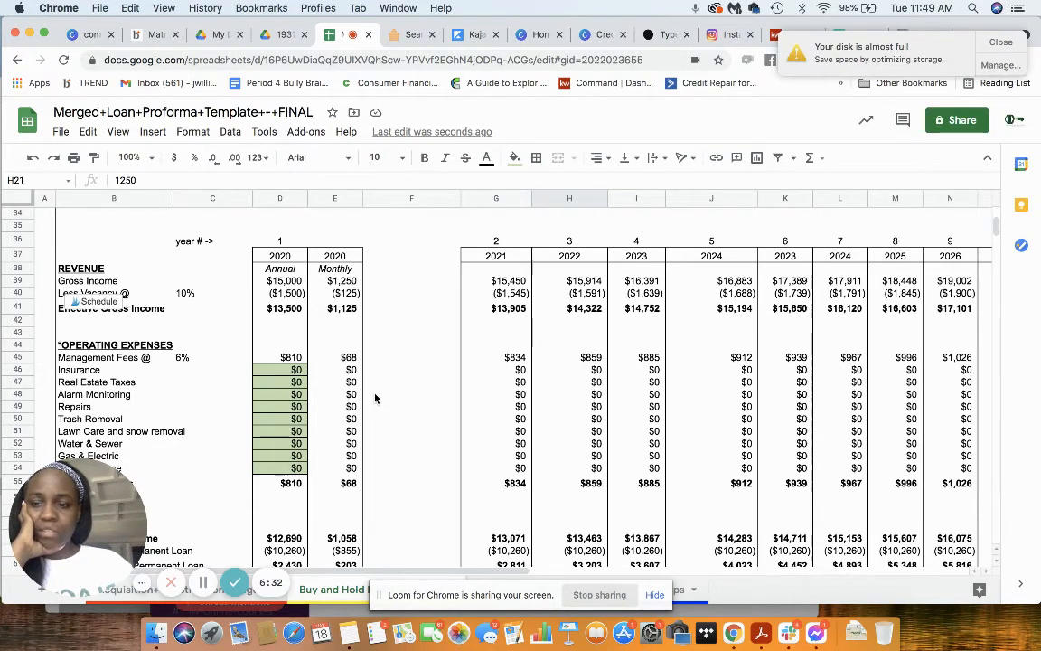
Step: Switch to PropStream, open the subject property's details and check its tax assessment information
{"action": "left_click", "coordinate": [409, 36]}
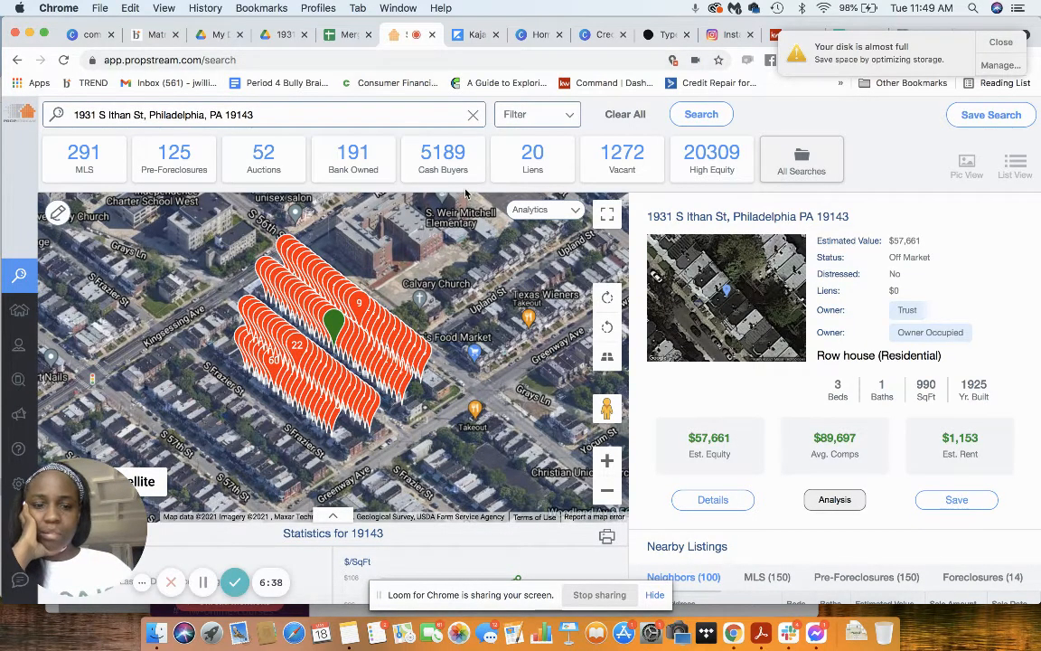
{"action": "left_click", "coordinate": [713, 500]}
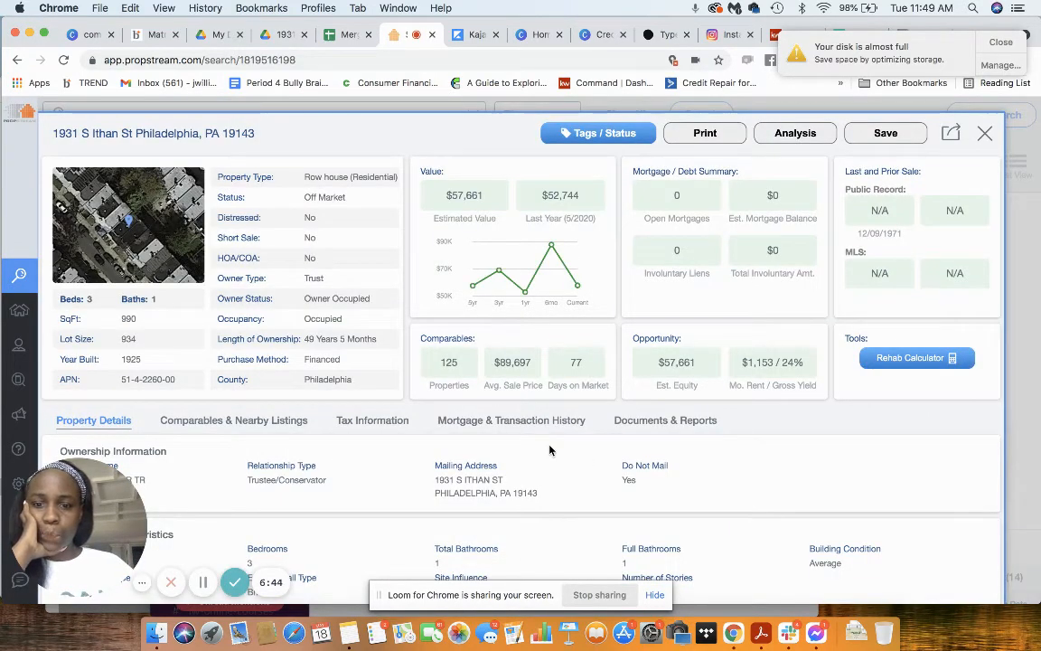
{"action": "scroll", "coordinate": [549, 449], "scroll_direction": "down", "scroll_amount": 5}
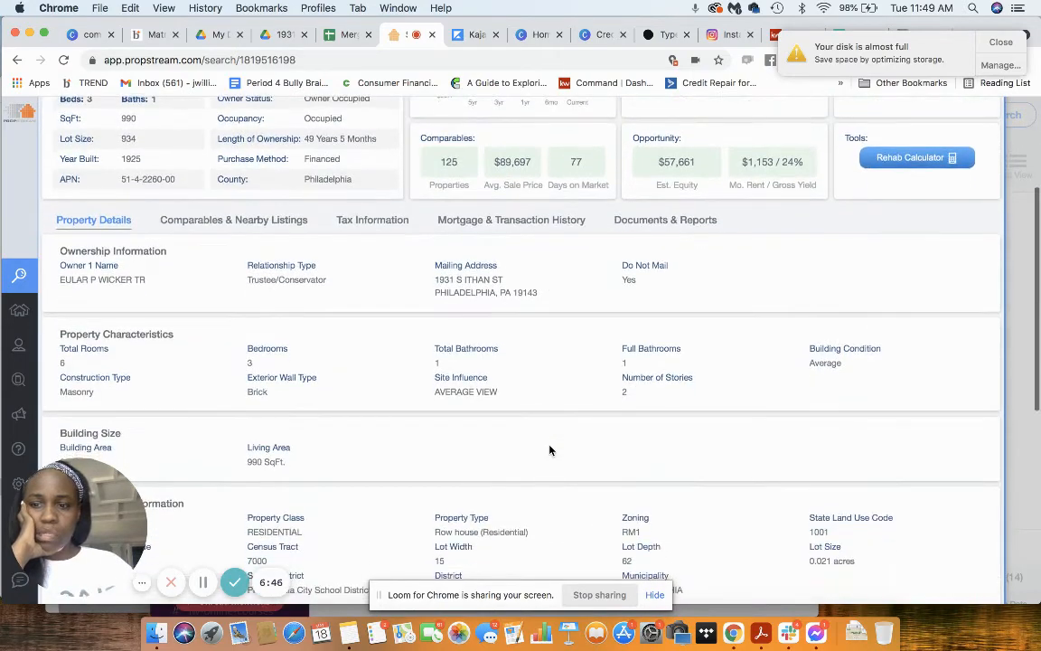
{"action": "scroll", "coordinate": [549, 449], "scroll_direction": "down", "scroll_amount": 10}
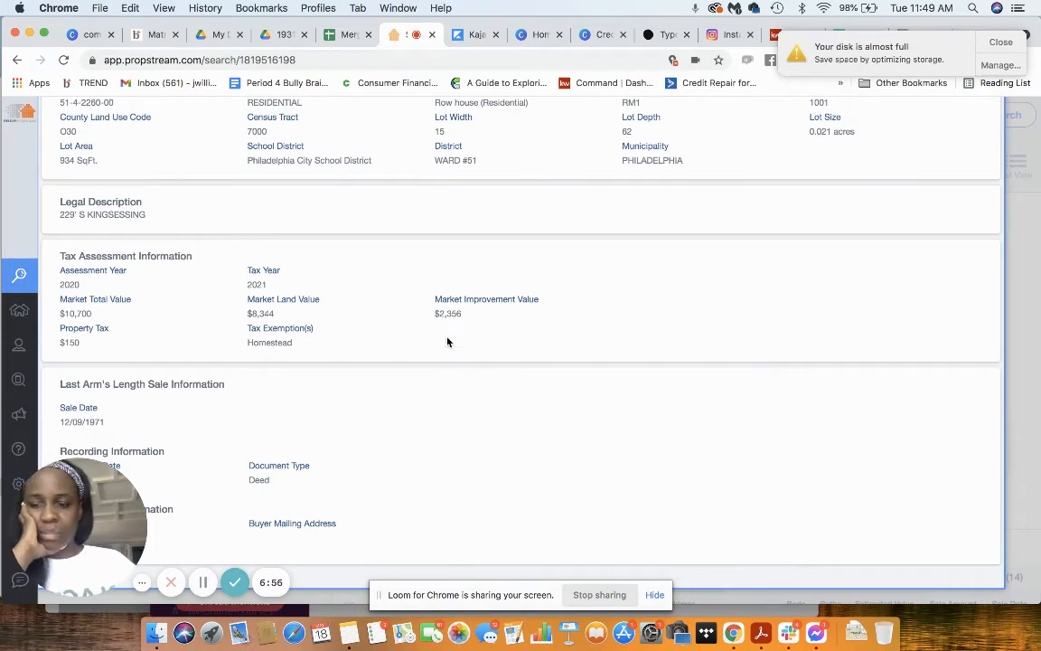
{"action": "scroll", "coordinate": [460, 353], "scroll_direction": "up", "scroll_amount": 10}
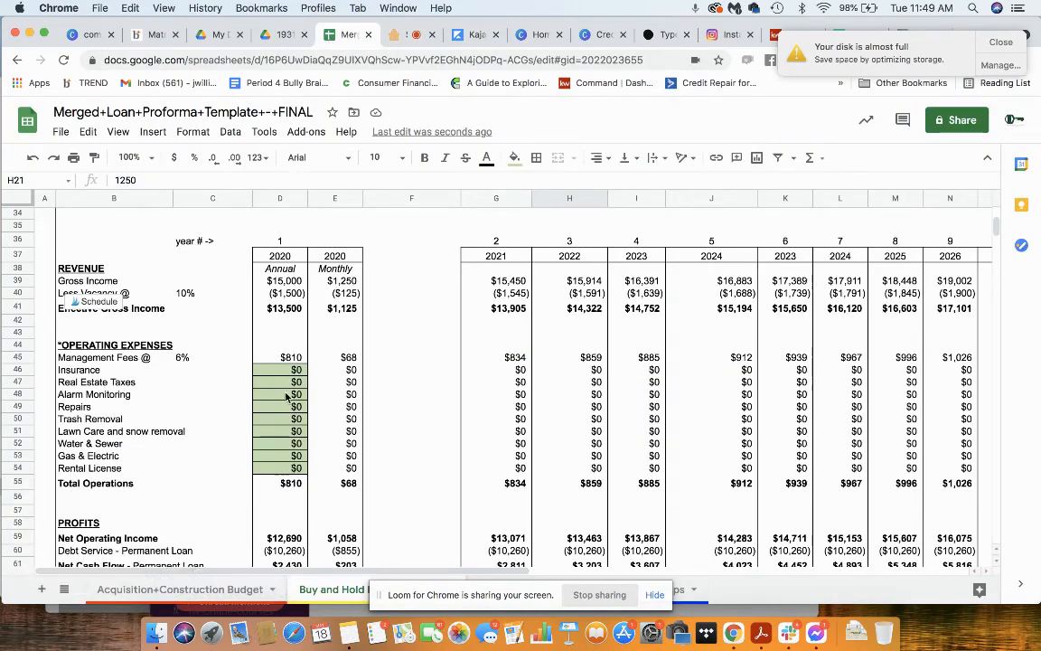
Step: Enter $4,000 as the annual Real Estate Taxes in the proforma's operating expenses
{"action": "left_click", "coordinate": [268, 384]}
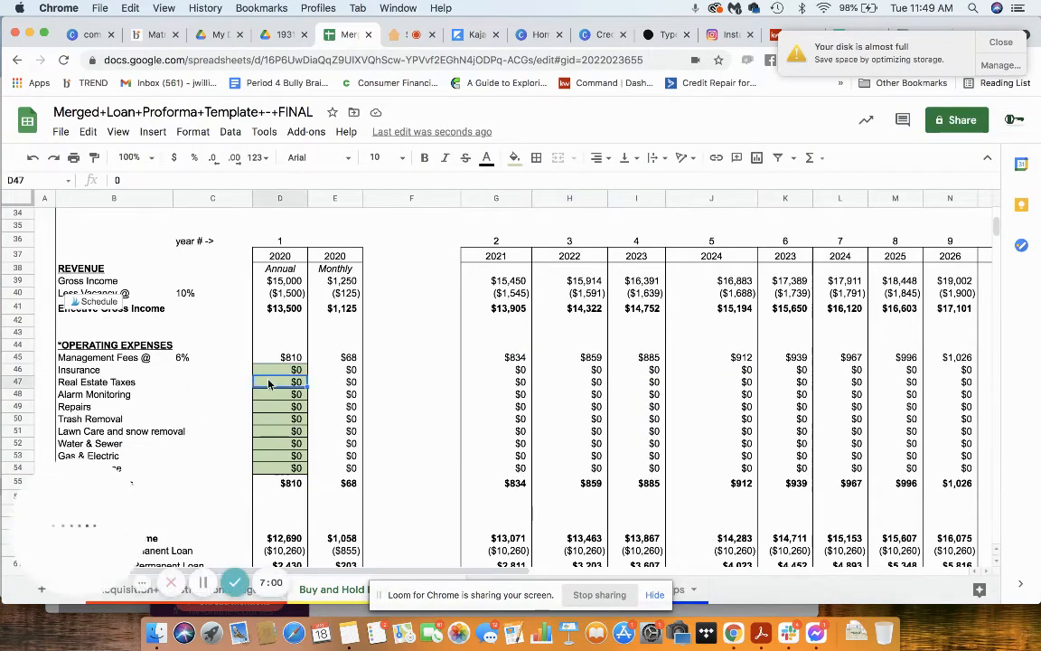
{"action": "type", "text": "4000"}
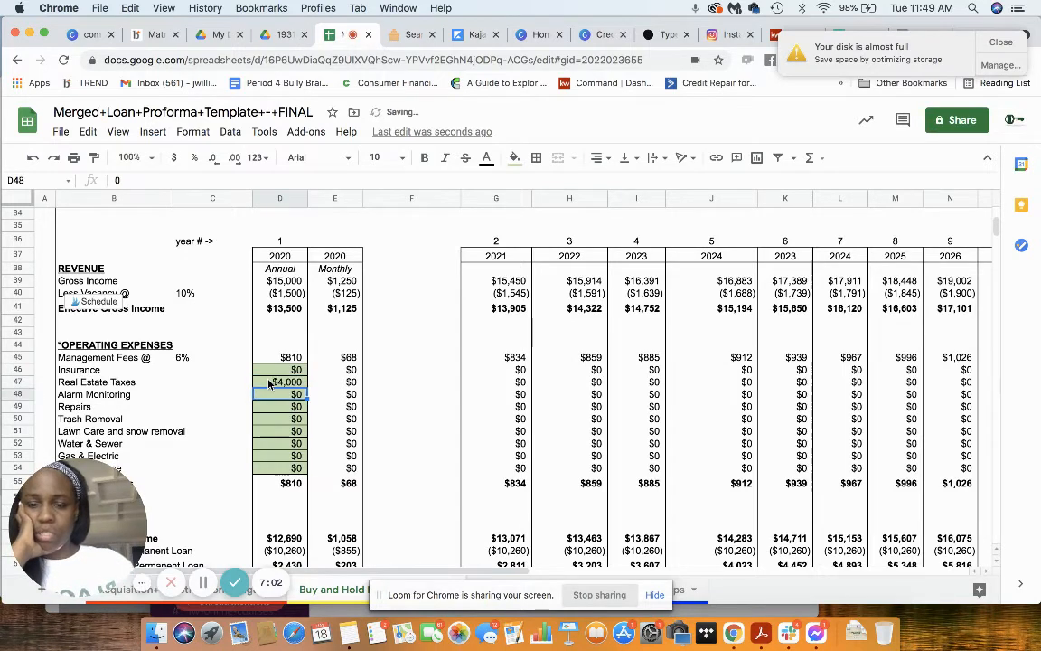
{"action": "key", "text": "Return"}
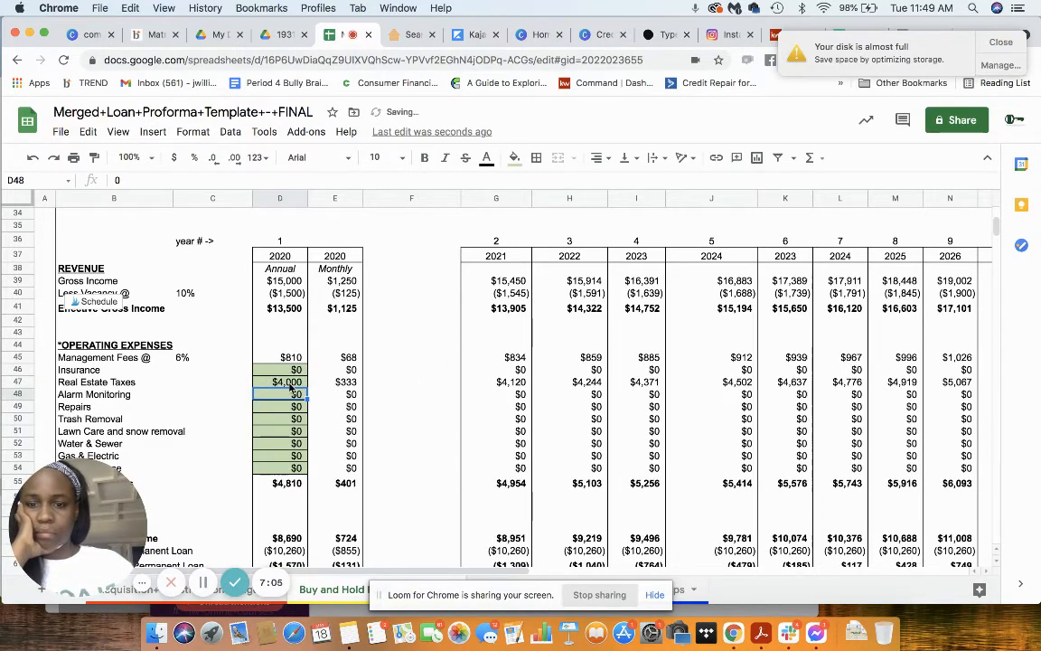
Step: Set the annual Real Estate Taxes operating expense to $400
{"action": "left_click", "coordinate": [280, 386]}
{"action": "type", "text": "40"}
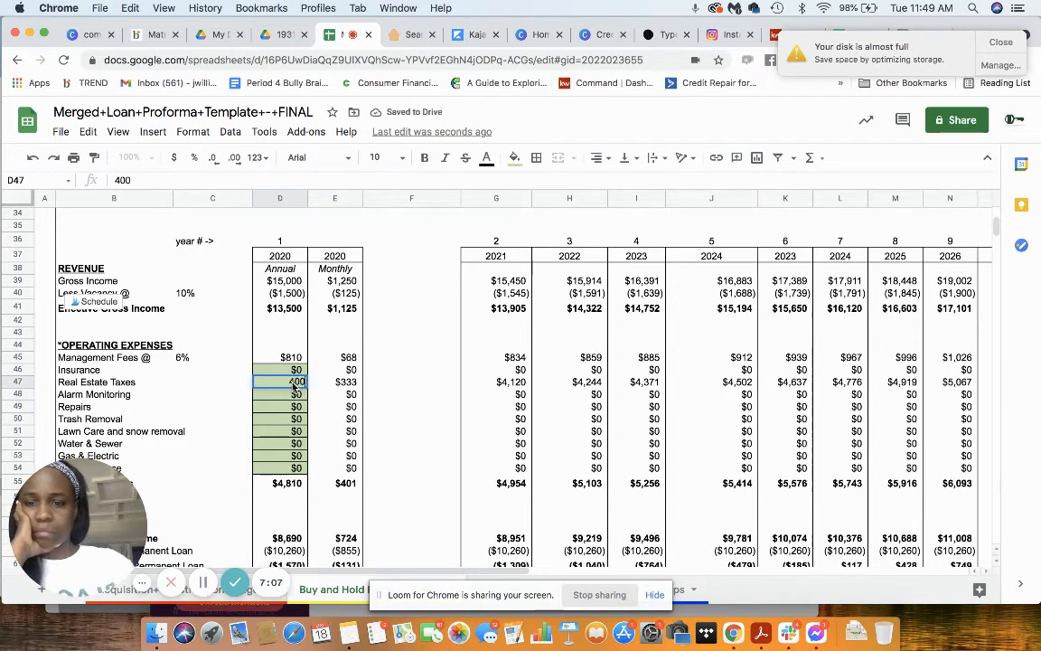
{"action": "type", "text": "0"}
{"action": "key", "text": "Return"}
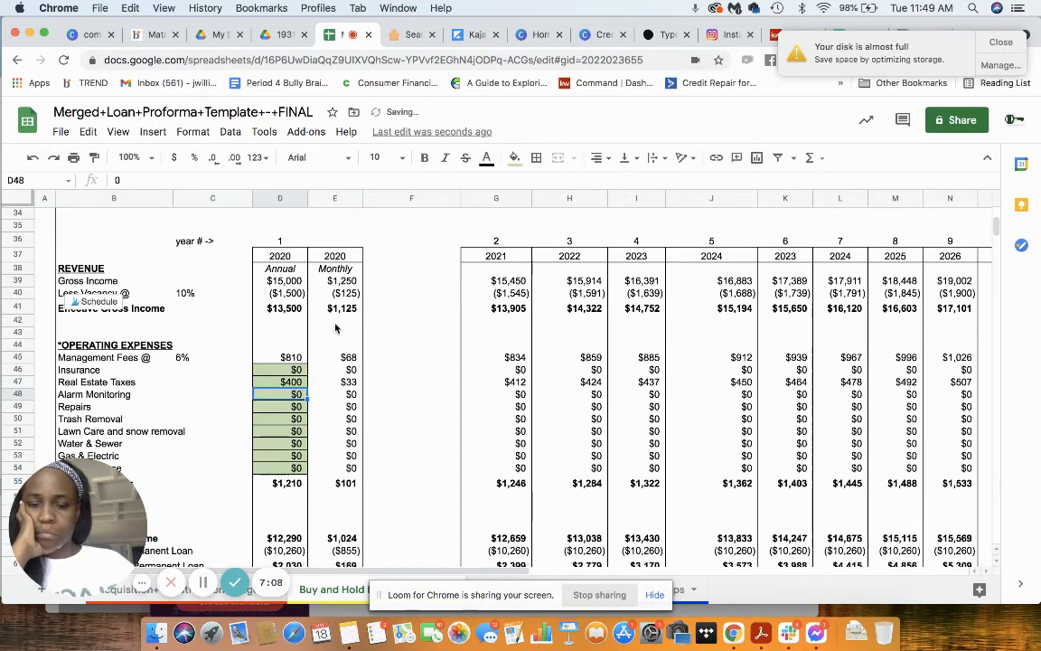
Step: Switch back to PropStream and open the comparables and nearby listings for the subject property
{"action": "left_click", "coordinate": [407, 35]}
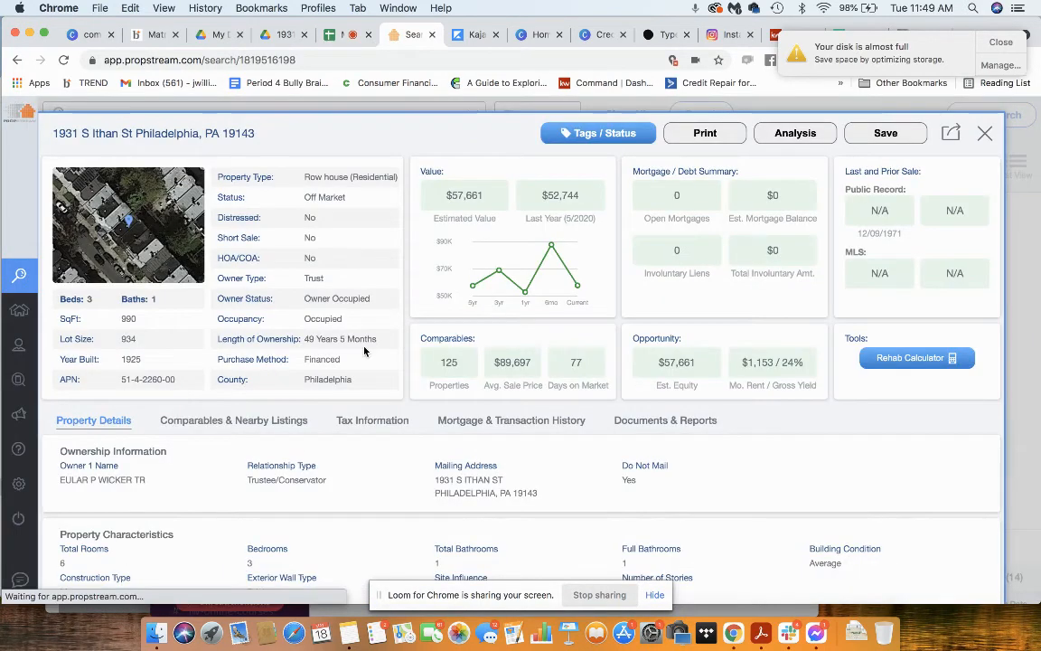
{"action": "scroll", "coordinate": [364, 350], "scroll_direction": "down", "scroll_amount": 1}
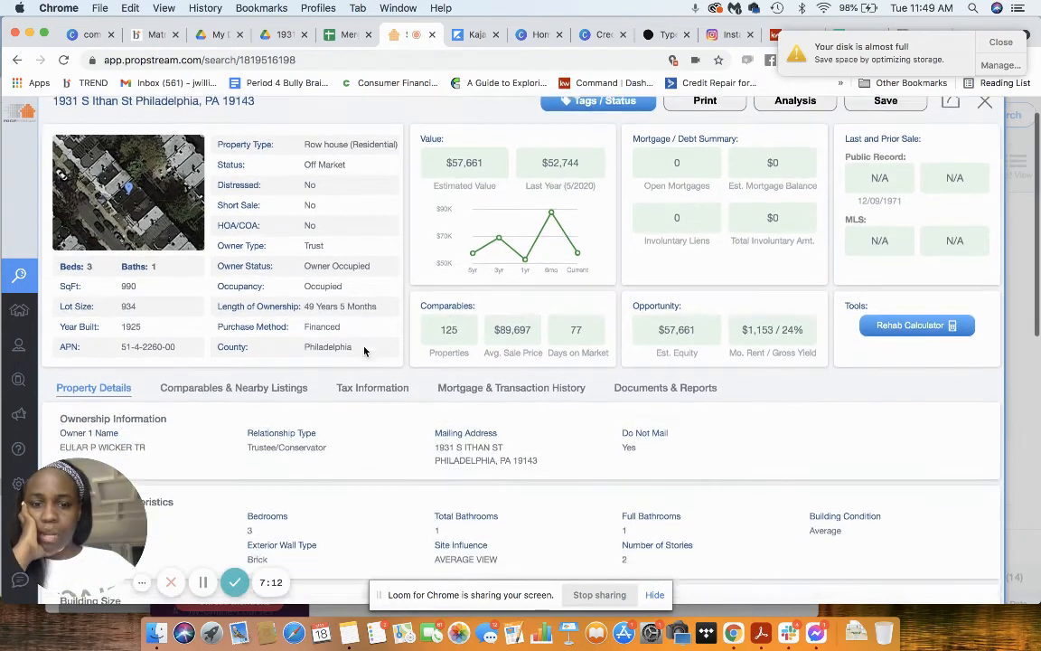
{"action": "scroll", "coordinate": [364, 351], "scroll_direction": "down", "scroll_amount": 2}
{"action": "scroll", "coordinate": [362, 351], "scroll_direction": "up", "scroll_amount": 3}
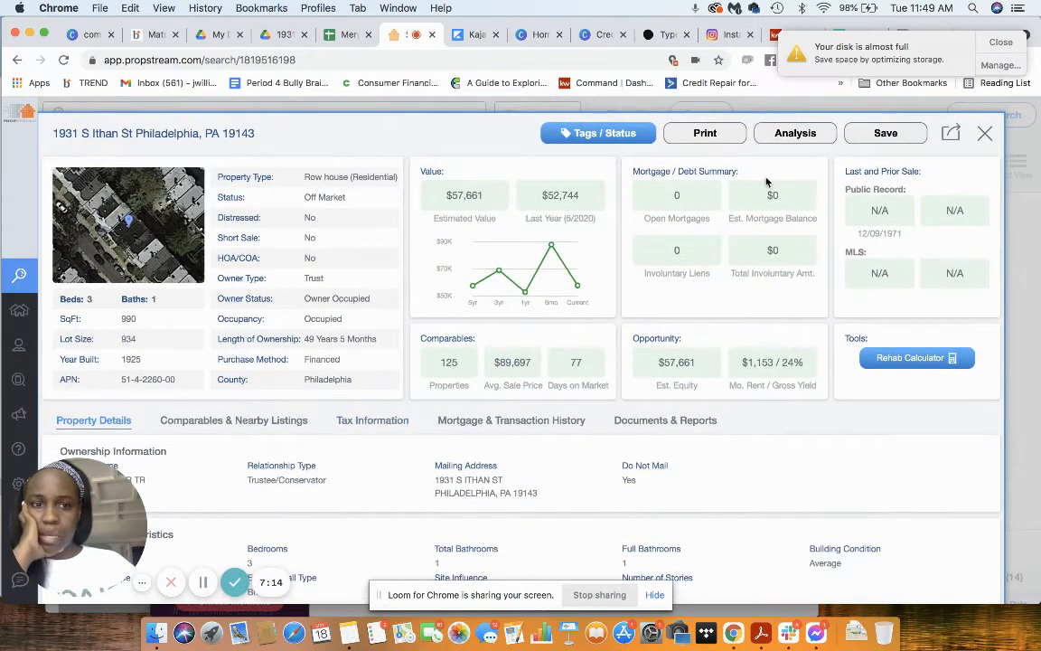
{"action": "left_click", "coordinate": [248, 421]}
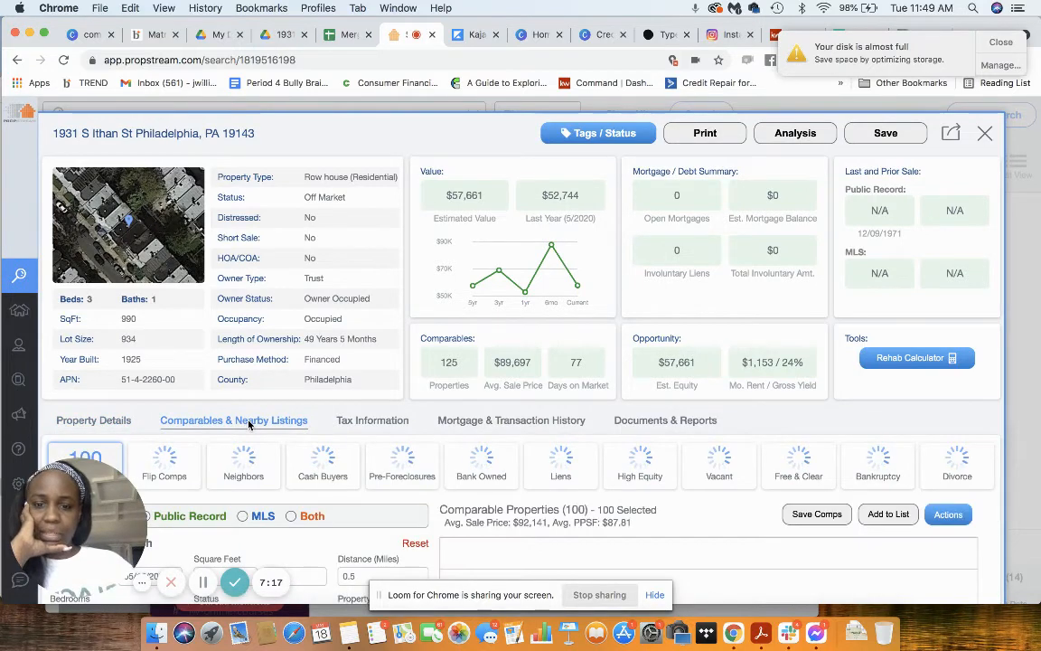
Step: Show comparables from both public record and MLS, sort them by amount from highest to lowest, and review the top sales
{"action": "scroll", "coordinate": [249, 423], "scroll_direction": "down", "scroll_amount": 1}
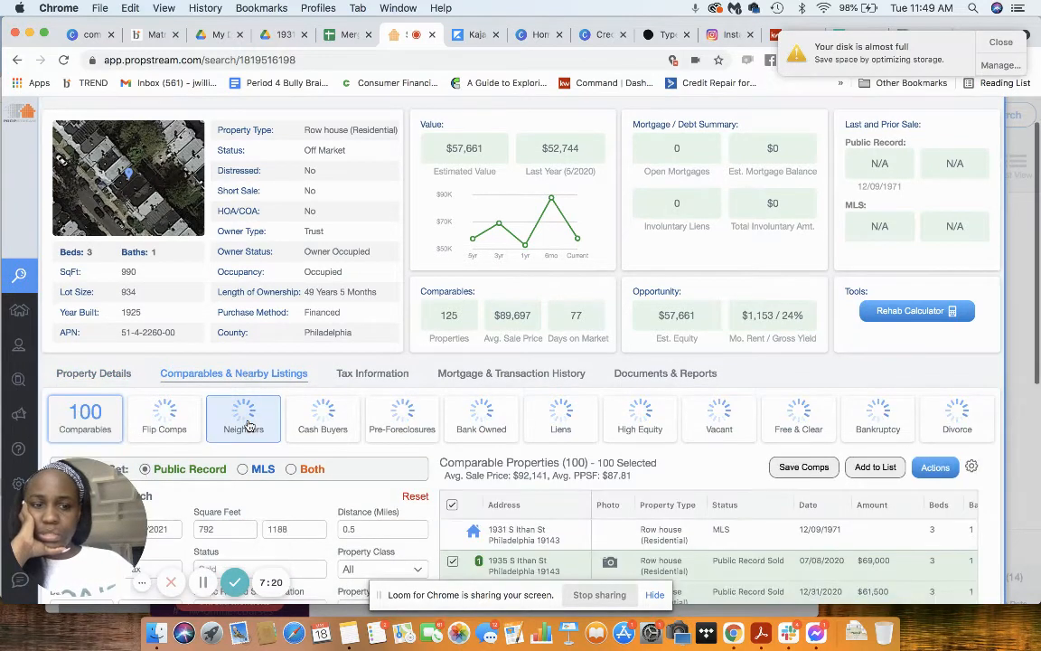
{"action": "scroll", "coordinate": [248, 425], "scroll_direction": "down", "scroll_amount": 3}
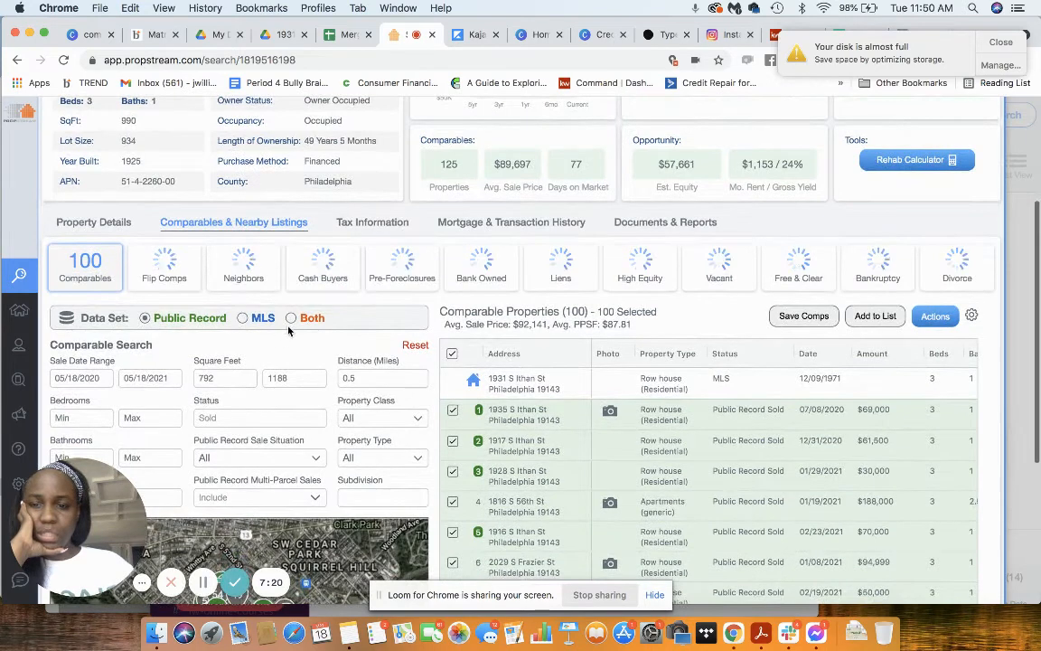
{"action": "left_click", "coordinate": [290, 318]}
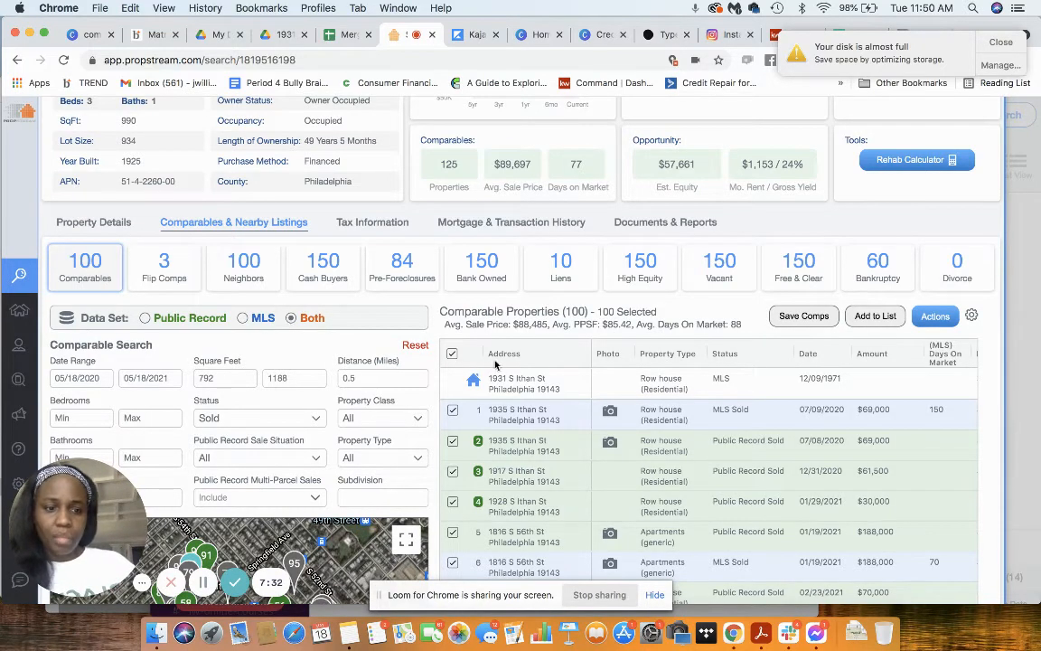
{"action": "left_click", "coordinate": [873, 355]}
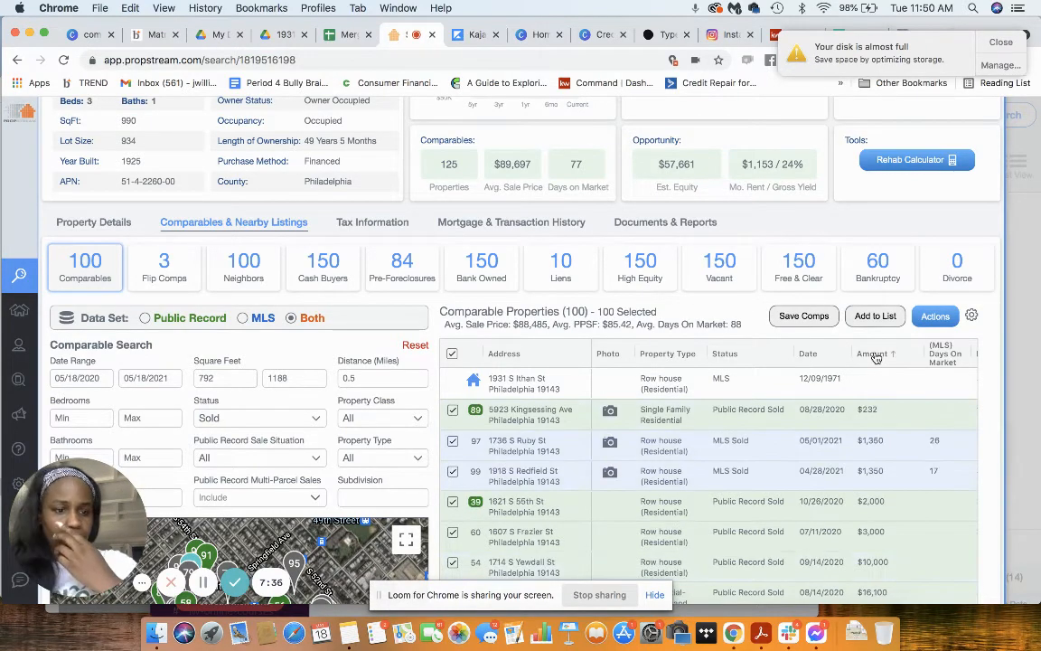
{"action": "left_click", "coordinate": [873, 354]}
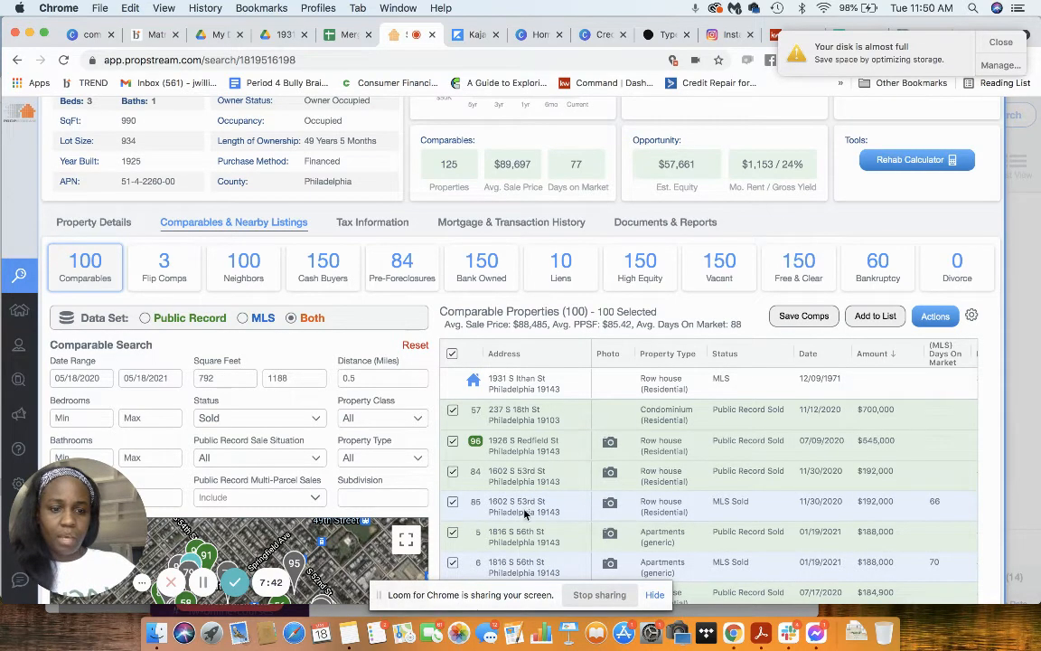
{"action": "scroll", "coordinate": [524, 513], "scroll_direction": "down", "scroll_amount": 2}
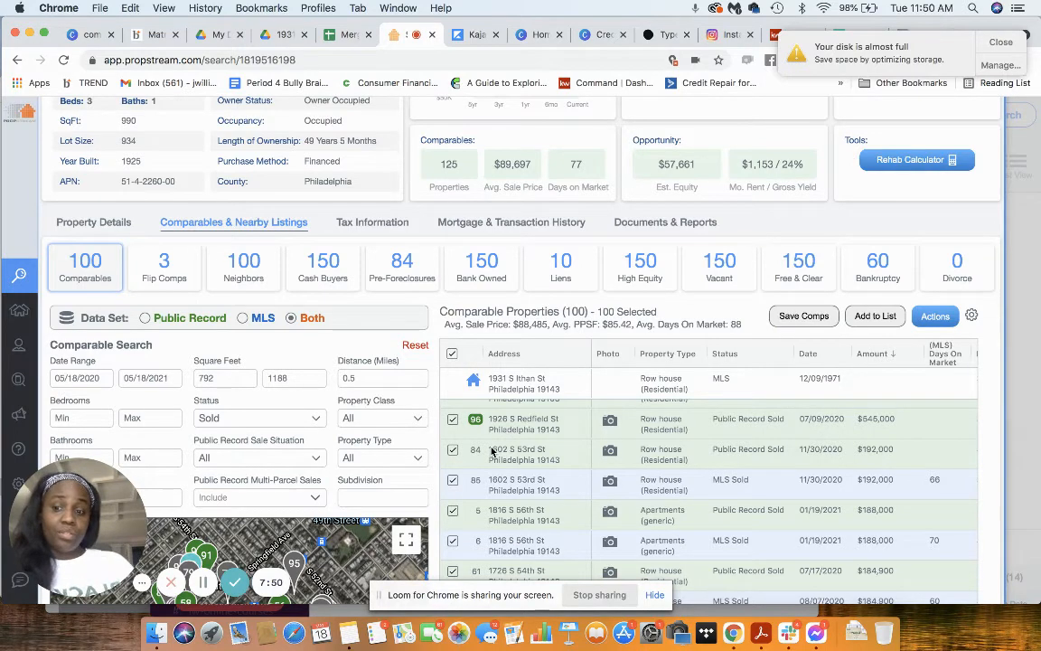
Step: Return to the loan proforma spreadsheet and set the Estimated ARV to $192,000
{"action": "left_click", "coordinate": [342, 36]}
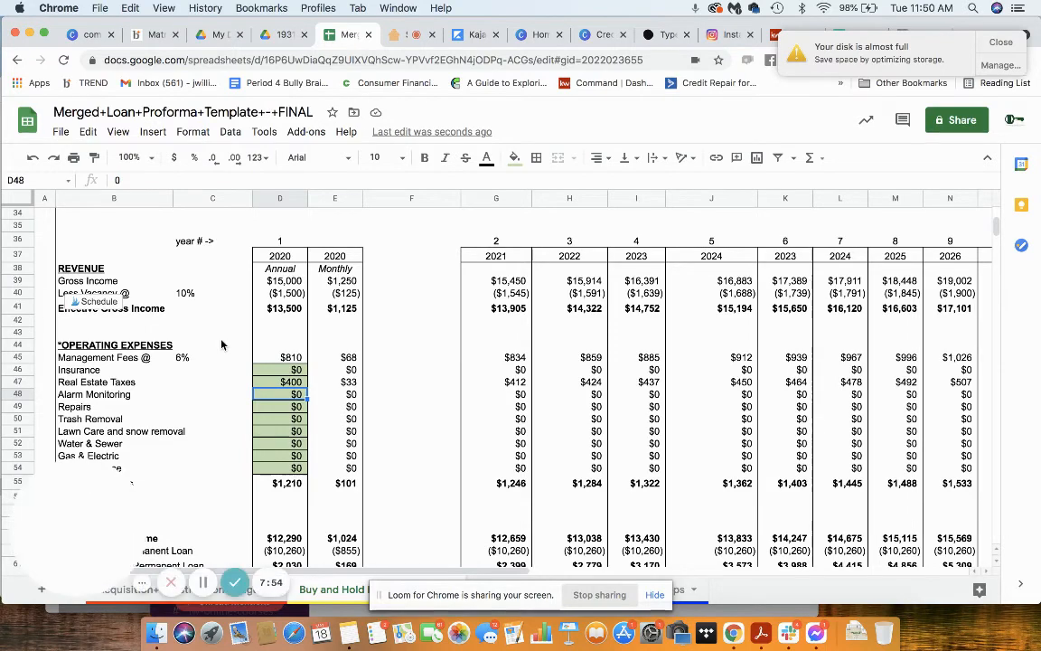
{"action": "scroll", "coordinate": [234, 361], "scroll_direction": "up", "scroll_amount": 10}
{"action": "left_click", "coordinate": [278, 386]}
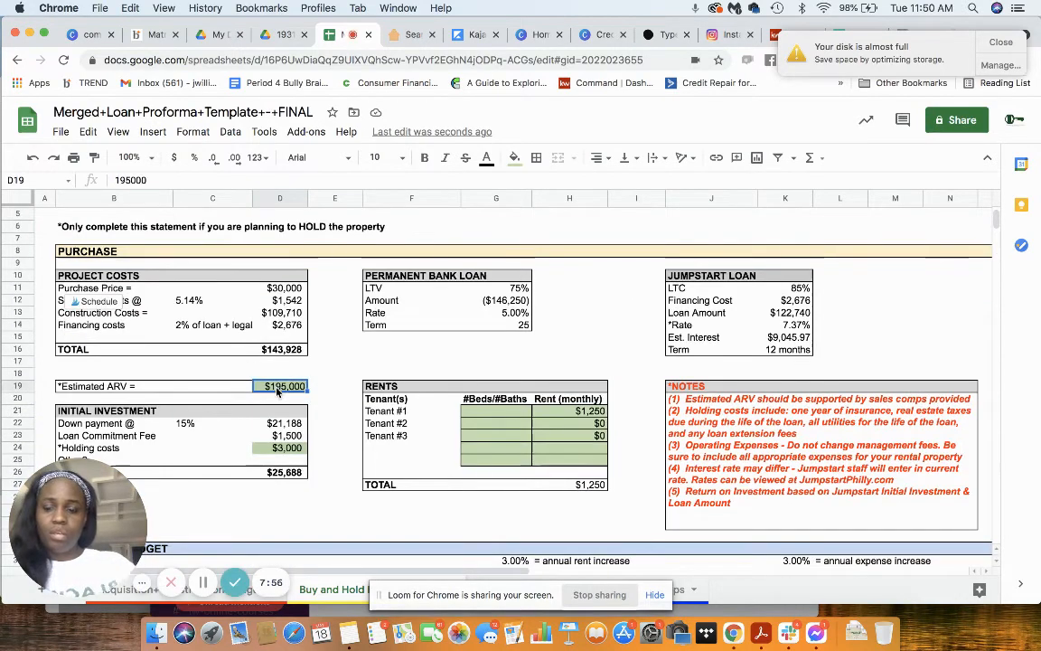
{"action": "type", "text": "192,000"}
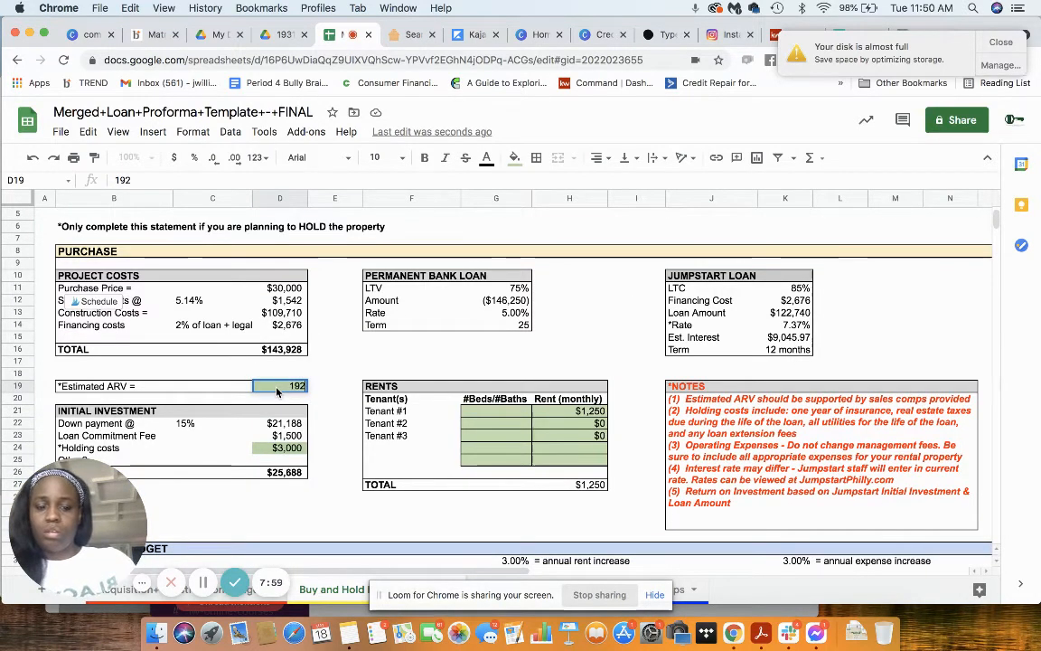
{"action": "key", "text": "Return"}
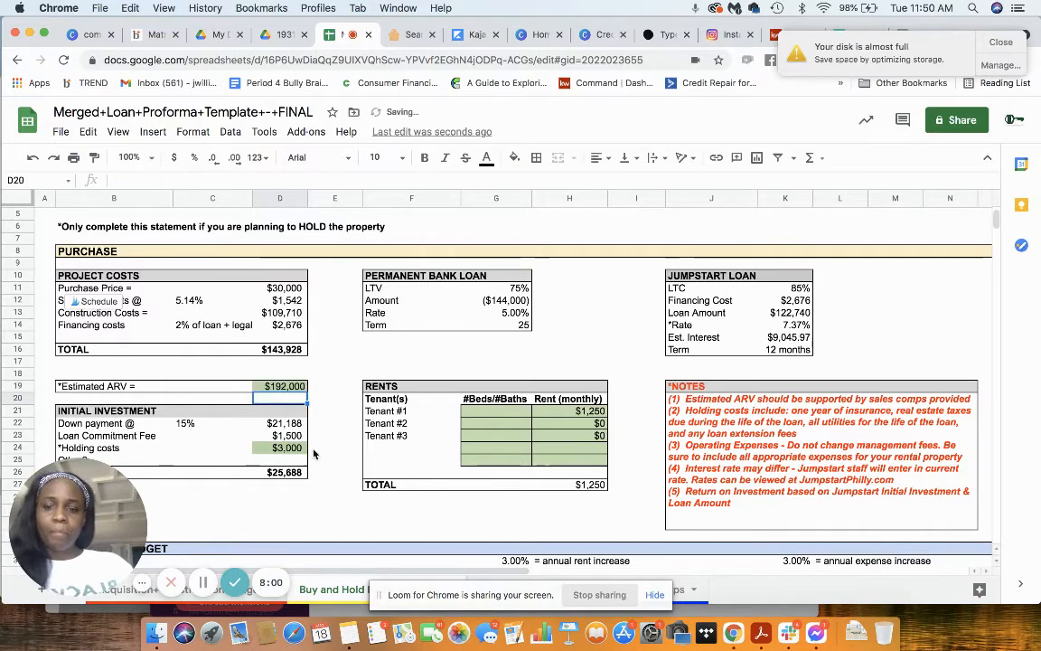
{"action": "left_click", "coordinate": [342, 496]}
{"action": "scroll", "coordinate": [341, 493], "scroll_direction": "down", "scroll_amount": 5}
{"action": "scroll", "coordinate": [342, 494], "scroll_direction": "down", "scroll_amount": 5}
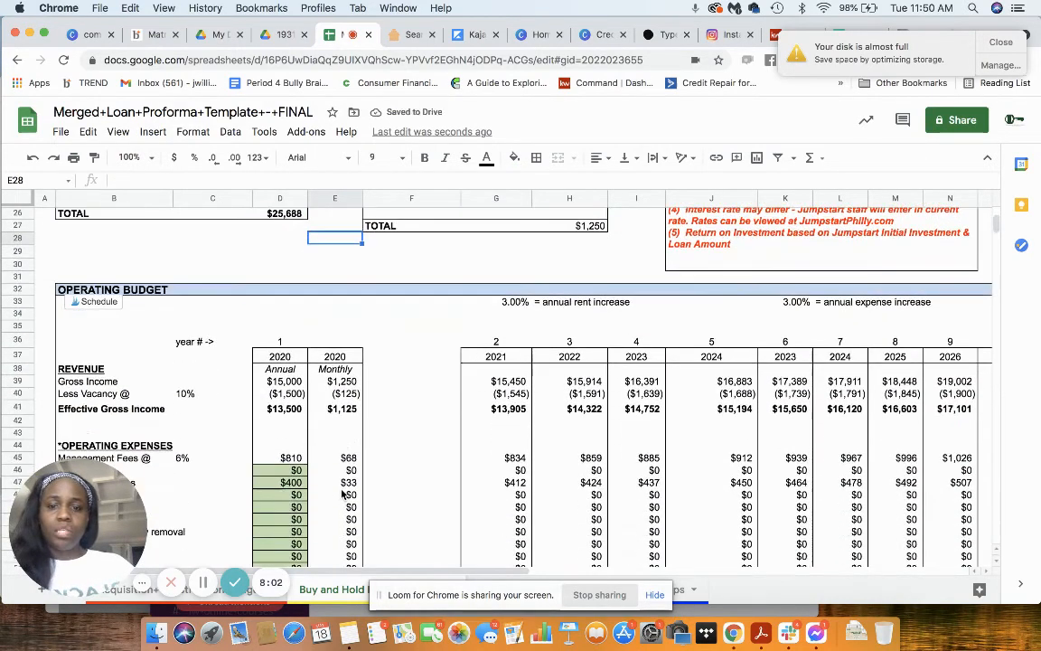
{"action": "scroll", "coordinate": [341, 493], "scroll_direction": "up", "scroll_amount": 4}
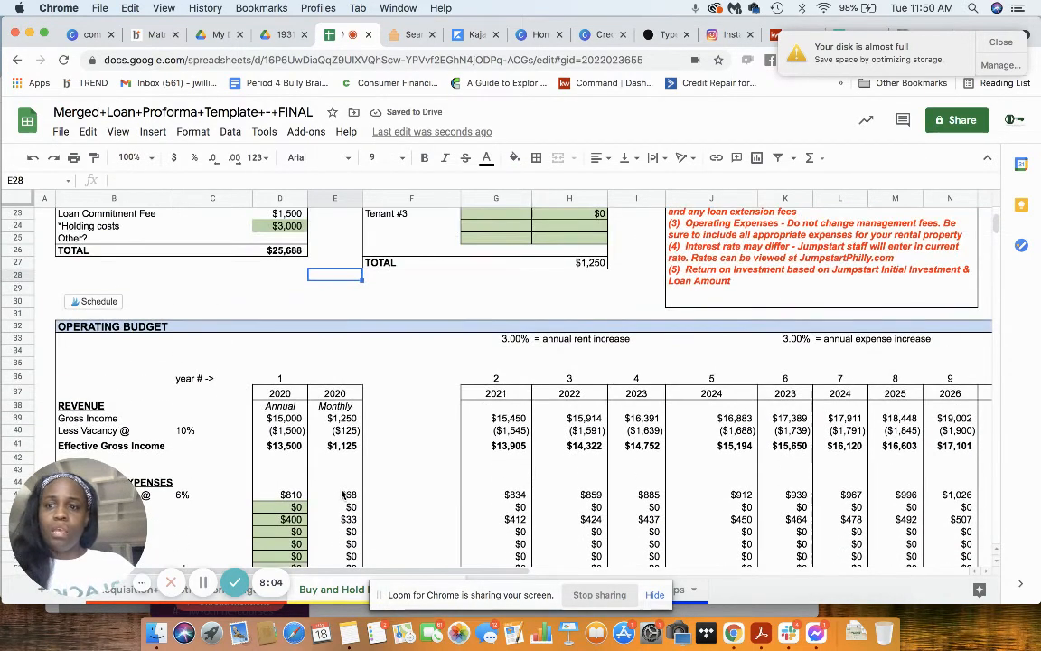
Step: Switch to the property's Google Drive folder, play the opened walkthrough video, and move on to the first photo, IMG_0010.jpeg
{"action": "left_click", "coordinate": [273, 34]}
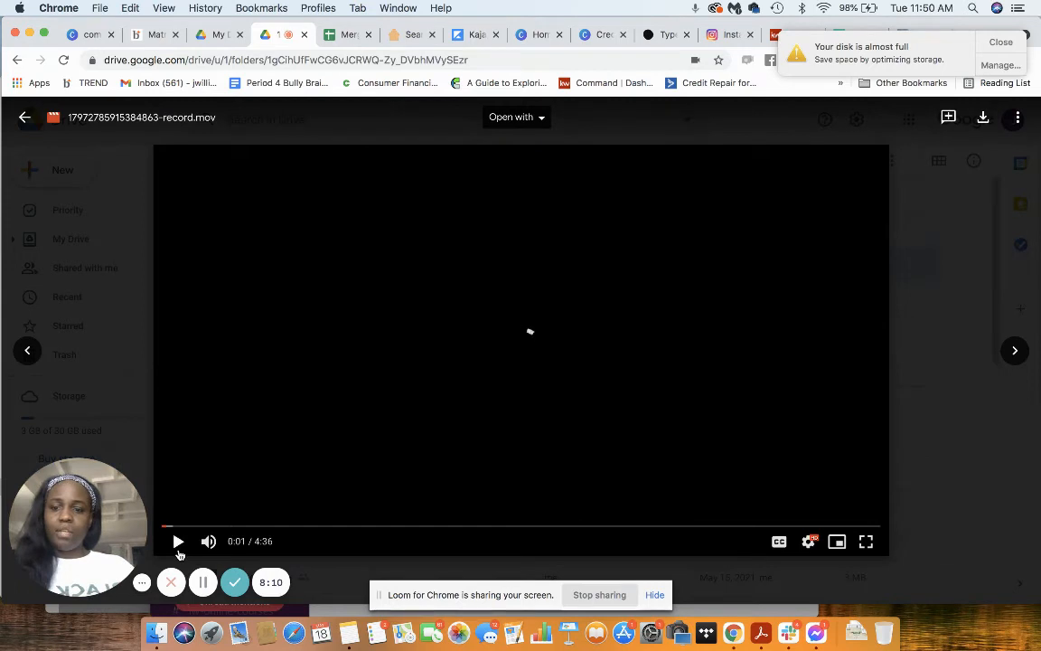
{"action": "left_click", "coordinate": [179, 551]}
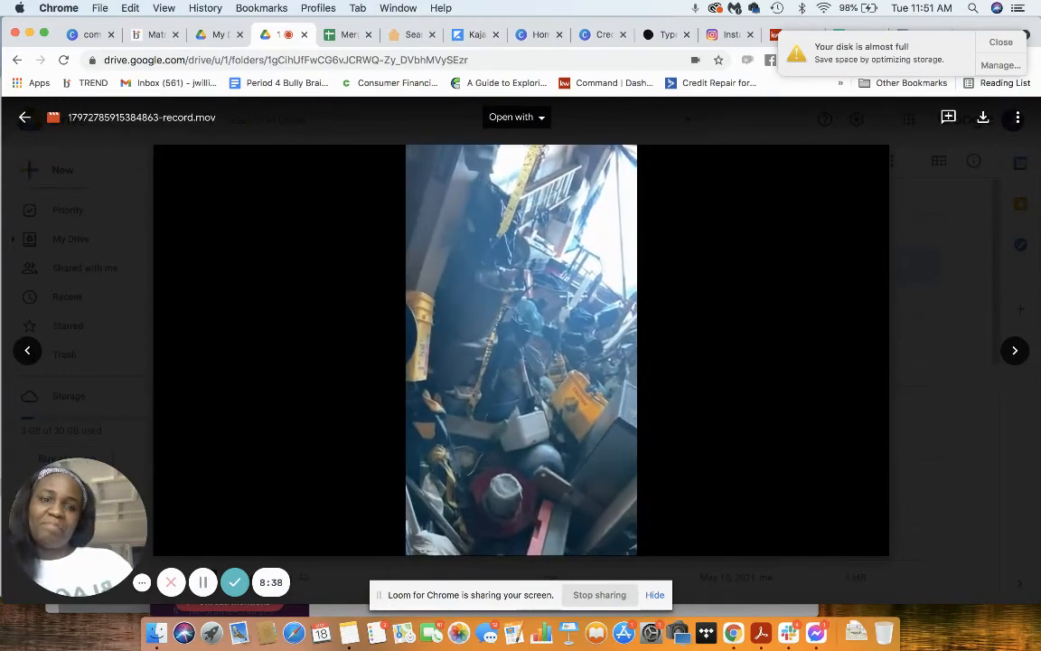
{"action": "left_click", "coordinate": [1016, 350]}
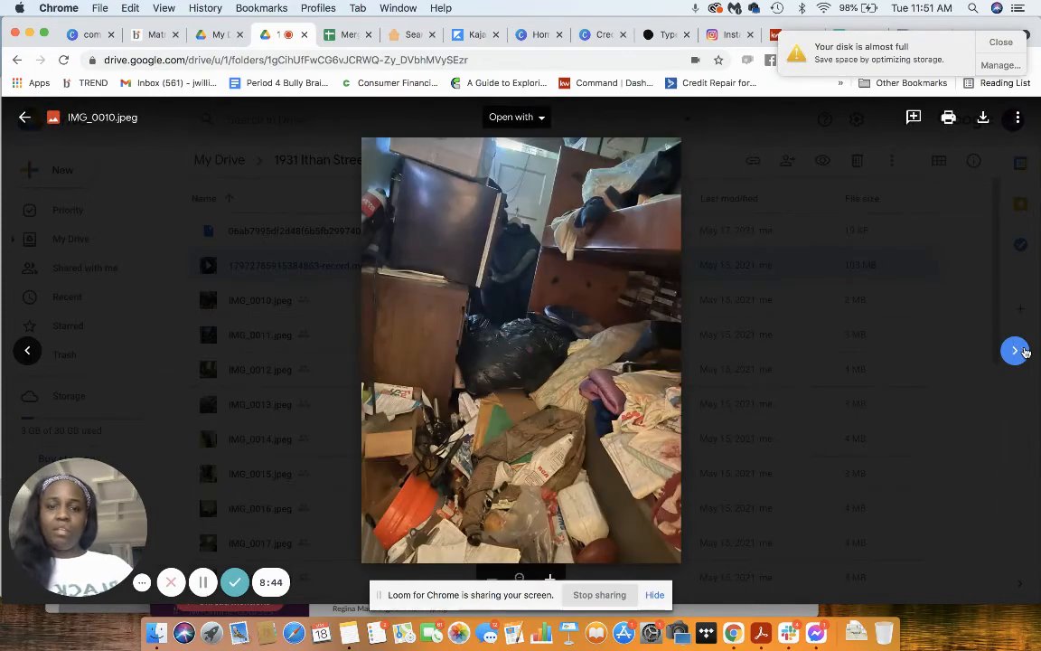
Step: Examine the condition of the rooms in the interior photos from IMG_0011.jpeg through IMG_0017.jpeg
{"action": "left_click", "coordinate": [1024, 352]}
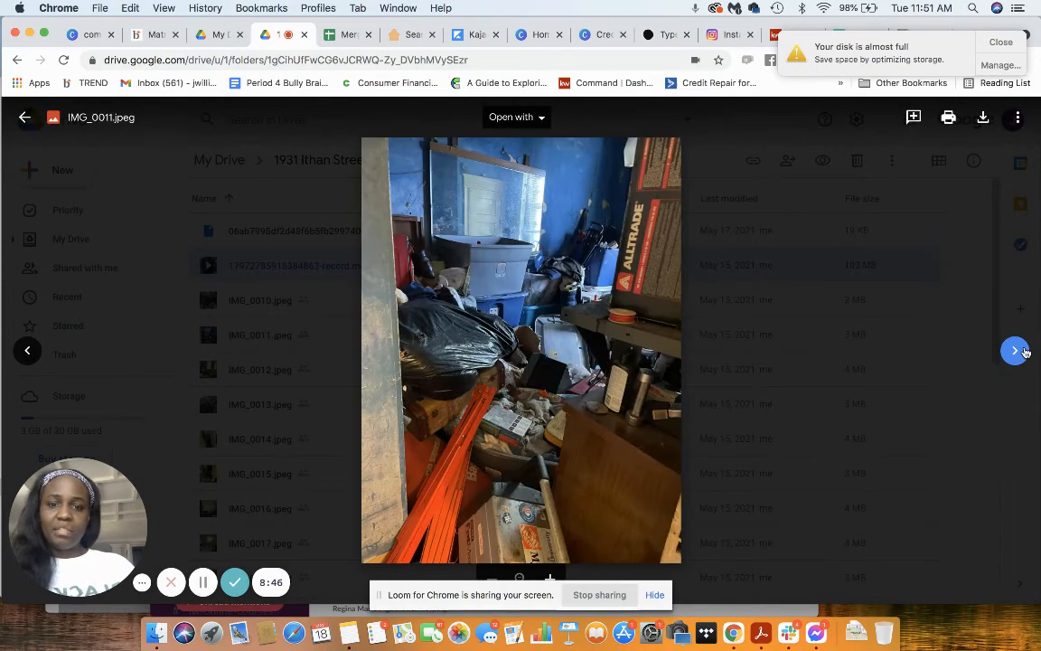
{"action": "left_click", "coordinate": [1016, 350]}
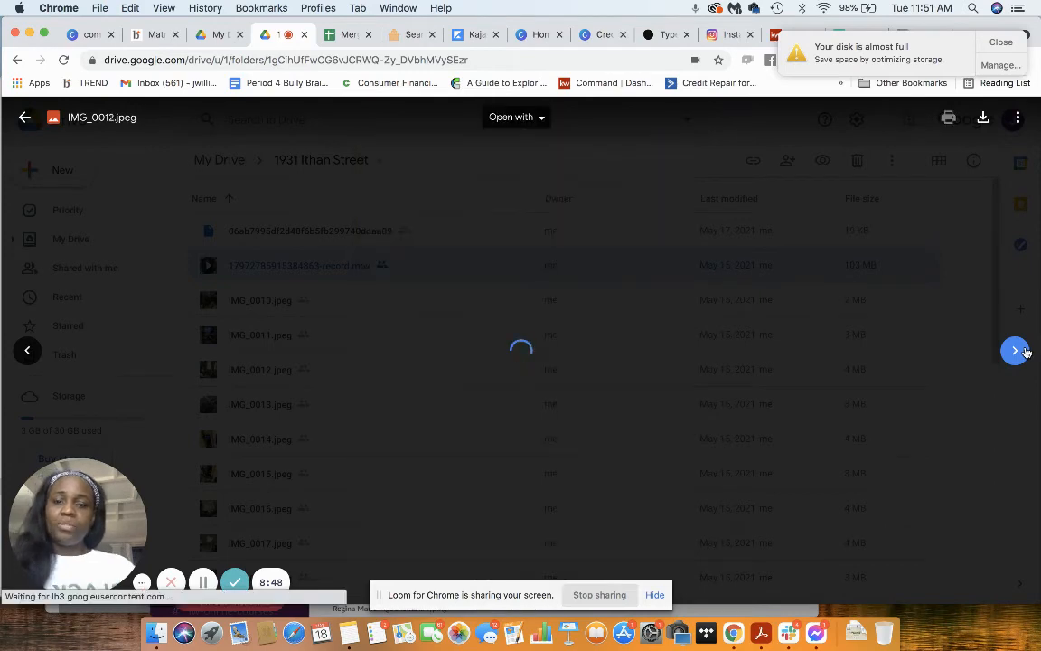
{"action": "left_click", "coordinate": [1016, 351]}
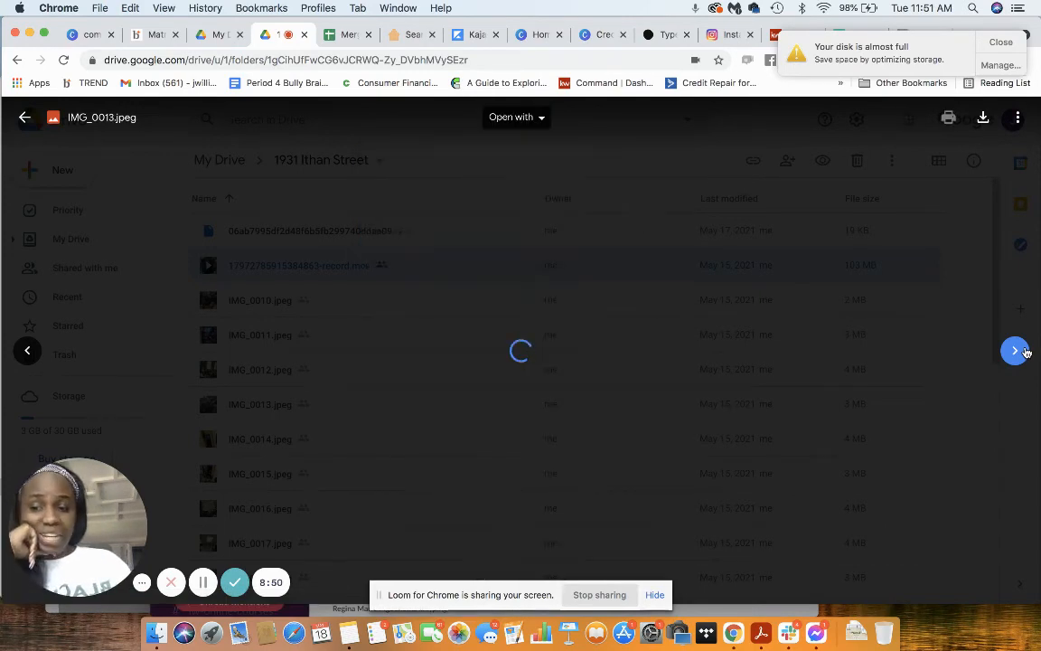
{"action": "left_click", "coordinate": [1016, 351]}
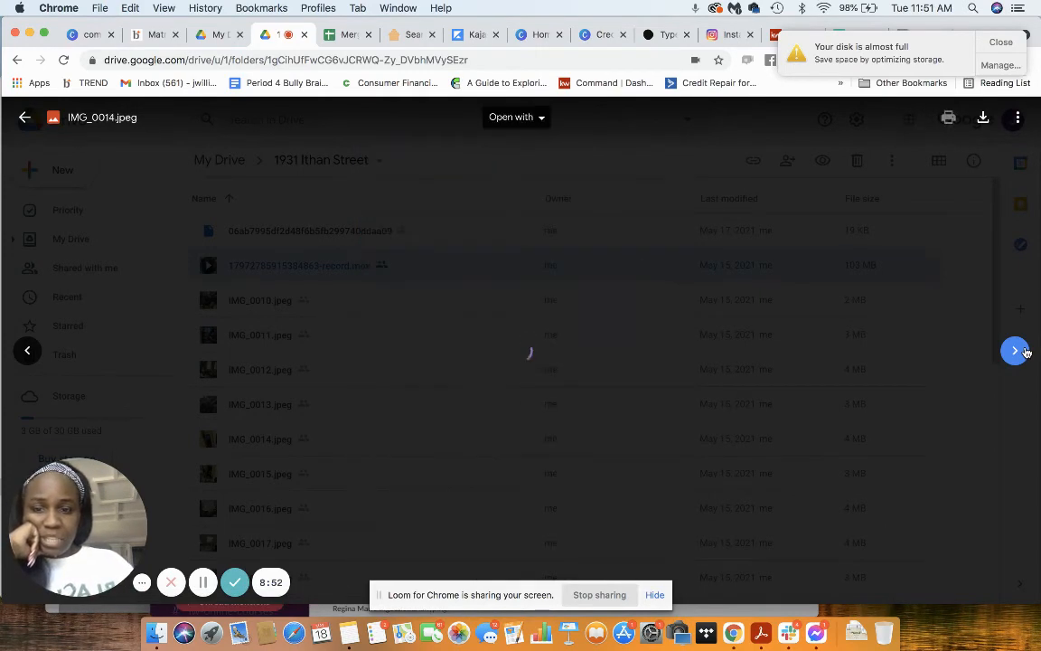
{"action": "left_click", "coordinate": [1023, 352]}
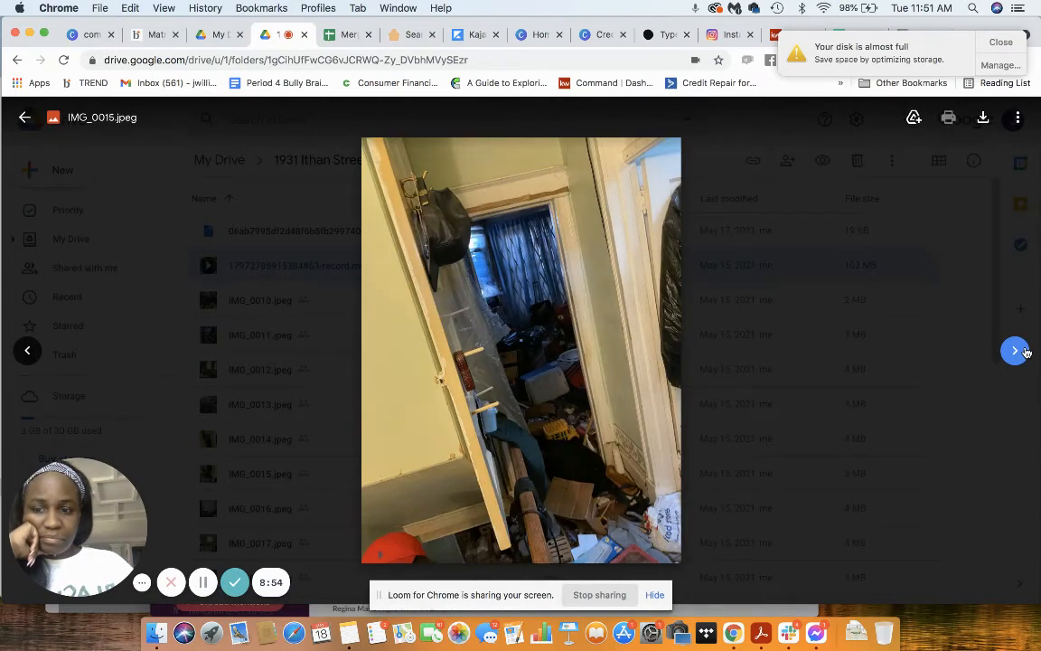
{"action": "left_click", "coordinate": [1016, 351]}
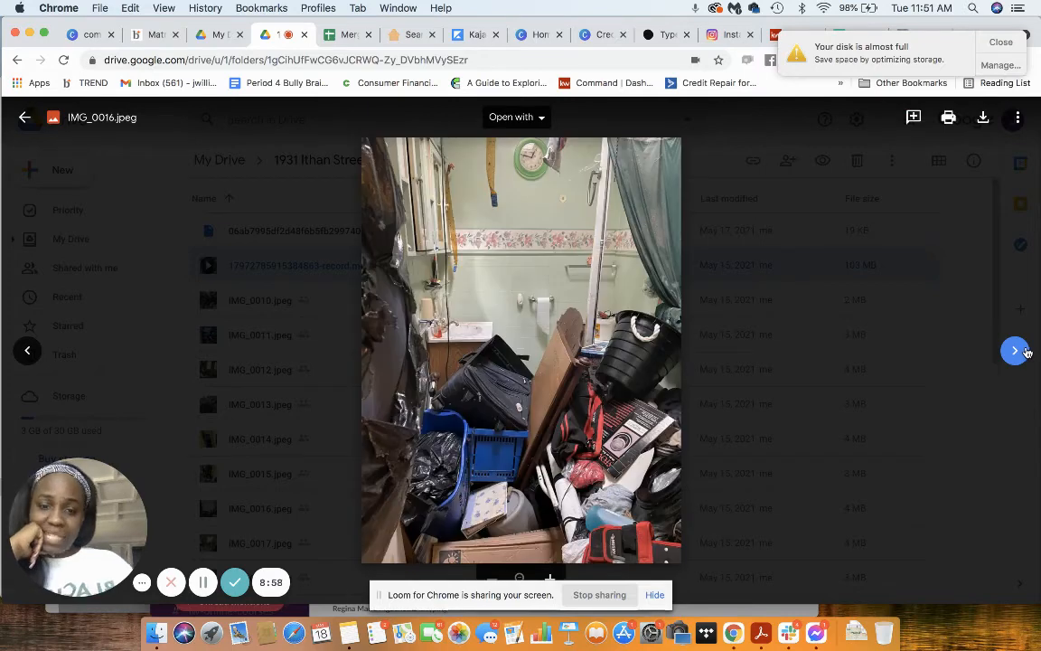
{"action": "left_click", "coordinate": [1016, 351]}
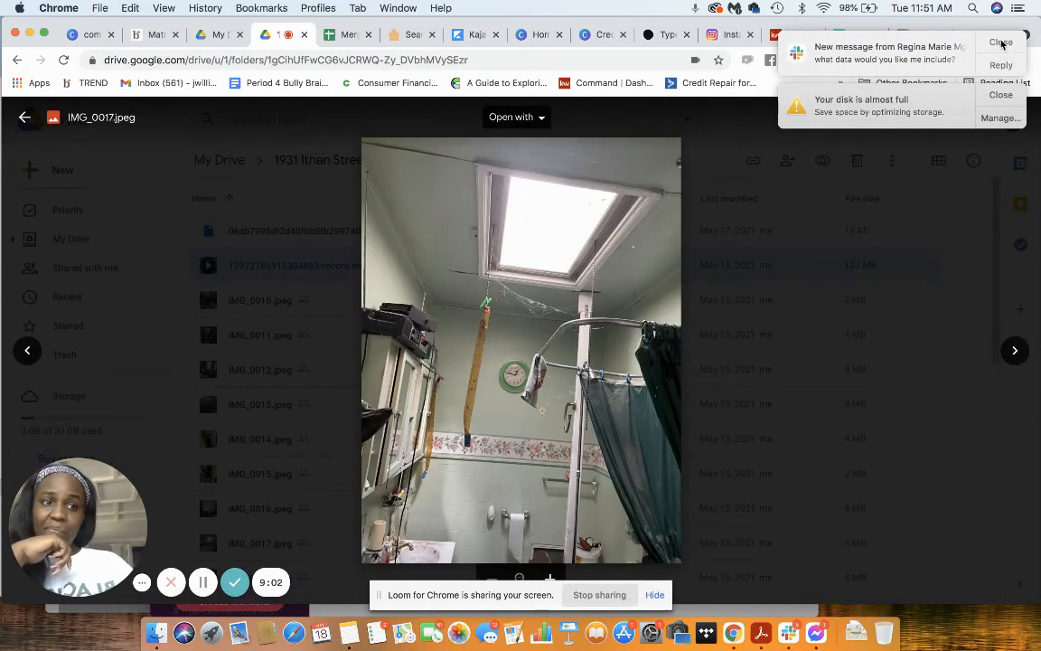
Step: Dismiss the desktop notifications and continue through the property photos from IMG_0018.jpeg to IMG_0025.jpeg
{"action": "left_click", "coordinate": [1001, 40]}
{"action": "left_click", "coordinate": [994, 45]}
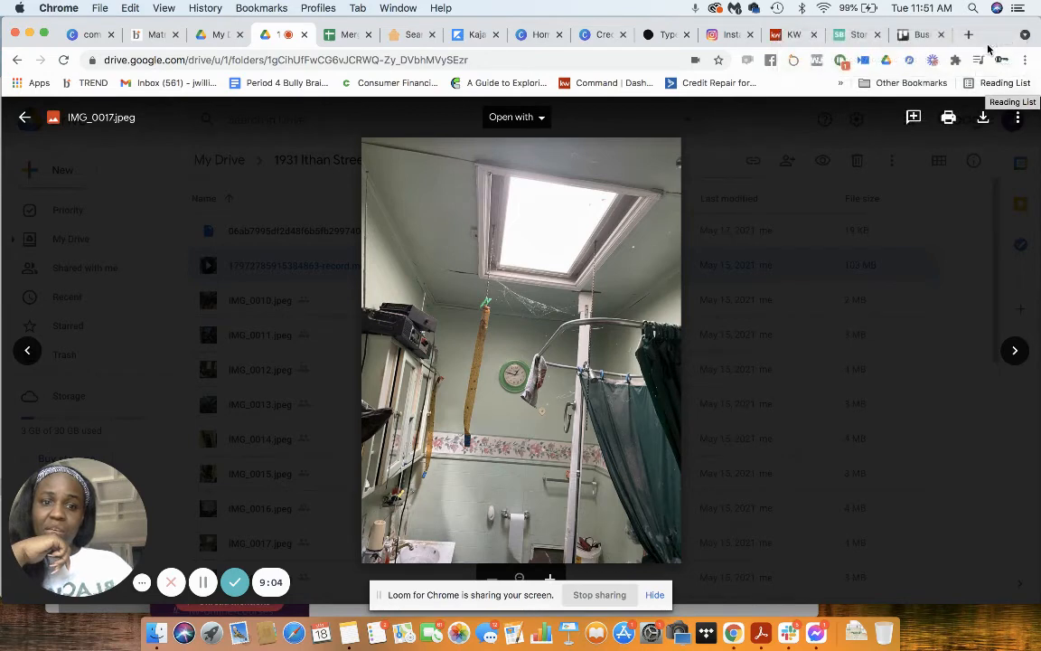
{"action": "left_click", "coordinate": [1014, 351]}
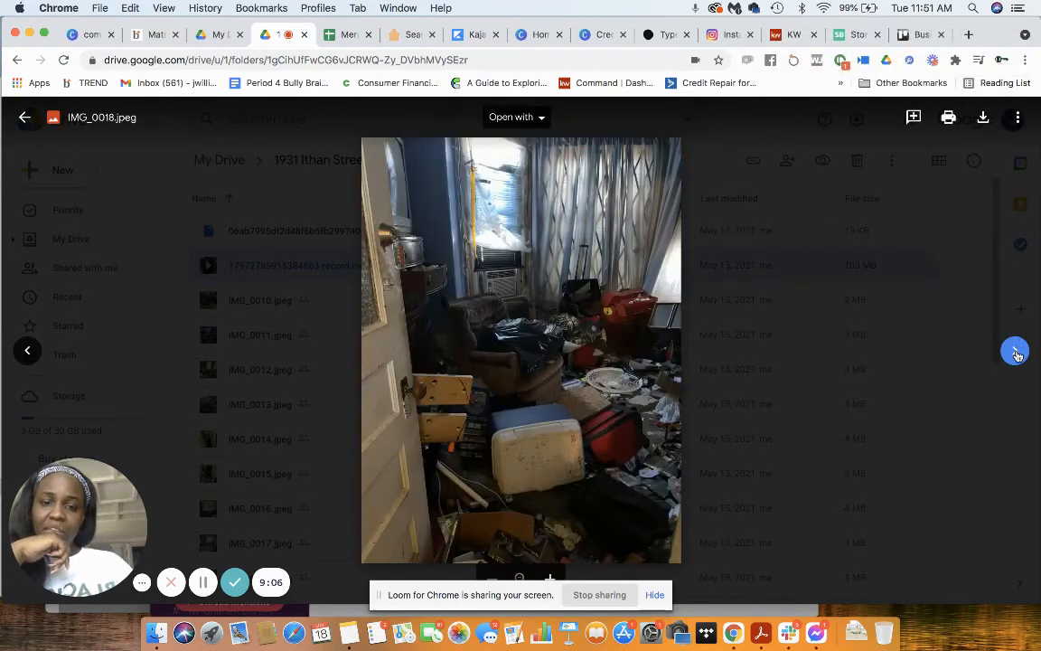
{"action": "left_click", "coordinate": [1015, 351]}
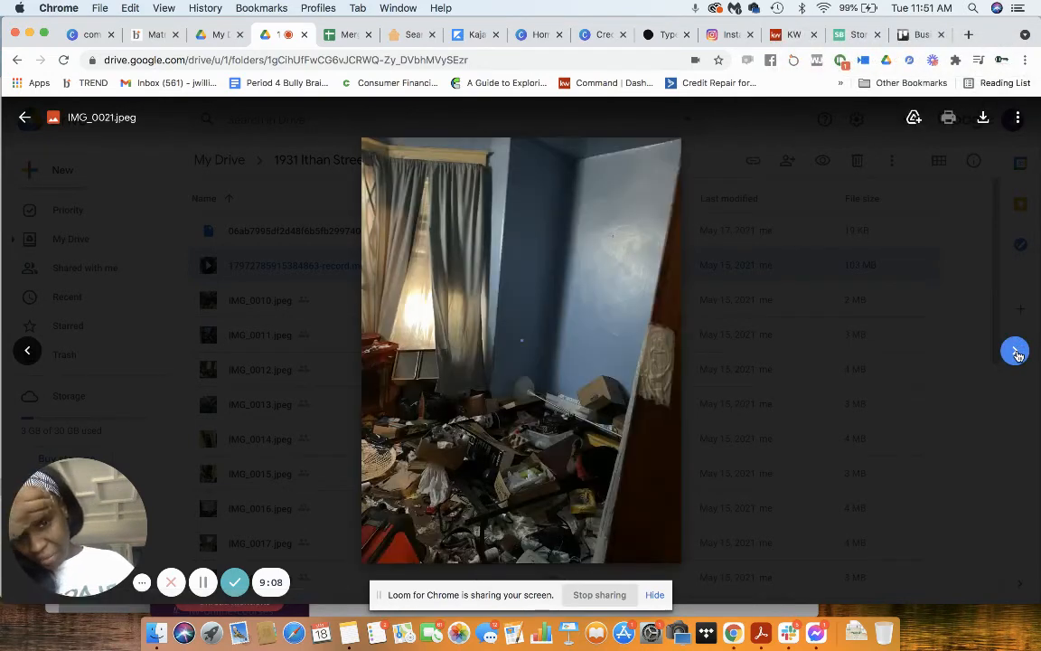
{"action": "left_click", "coordinate": [1014, 351]}
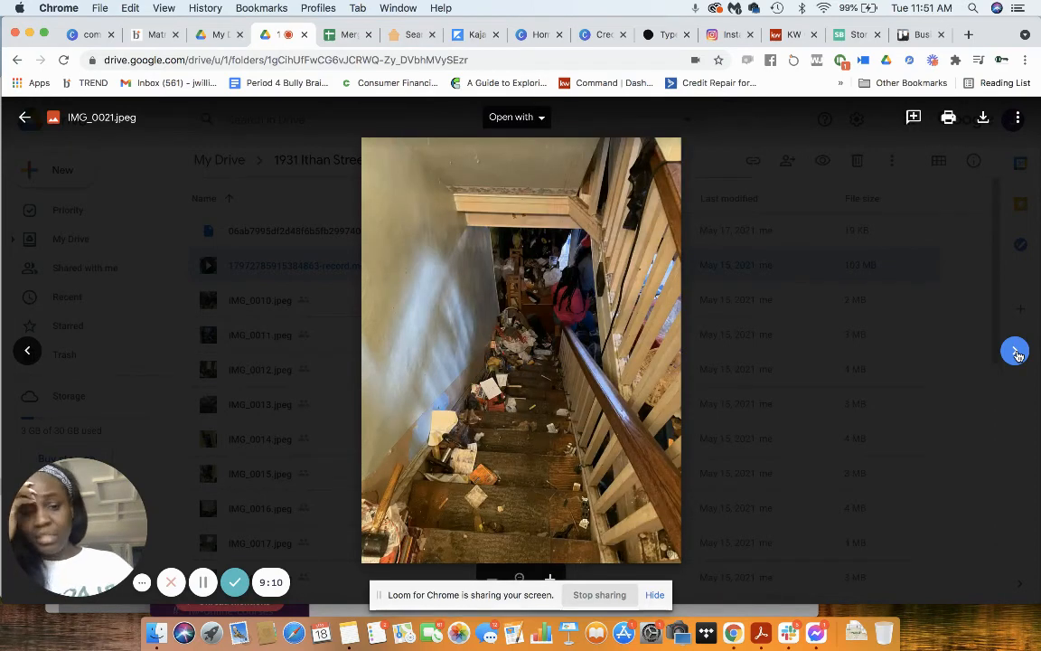
{"action": "left_click", "coordinate": [1015, 352]}
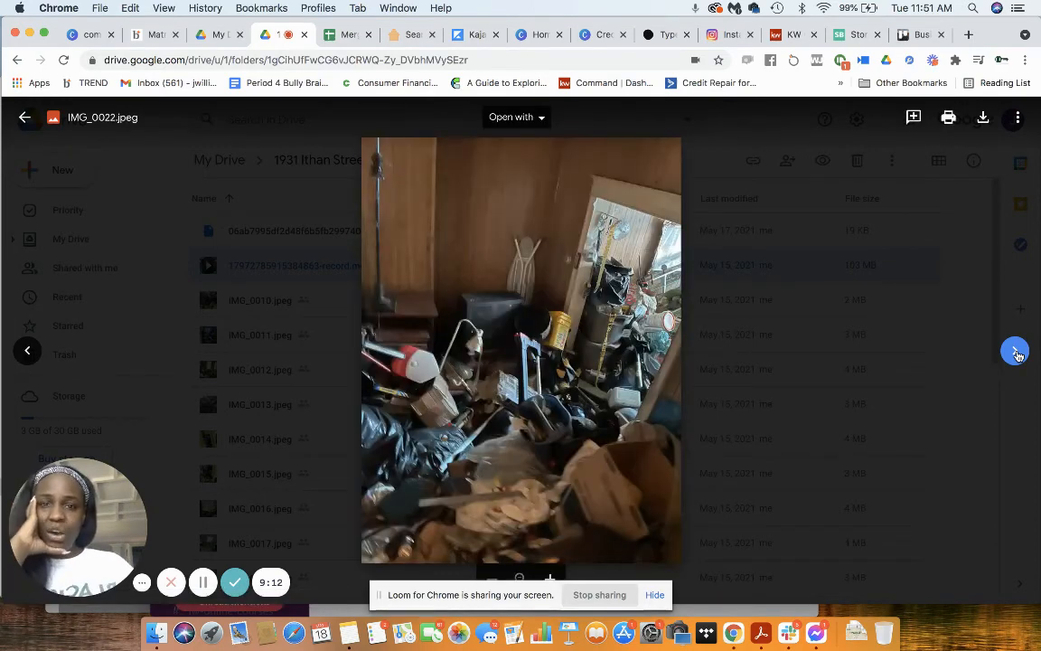
{"action": "left_click", "coordinate": [1015, 351]}
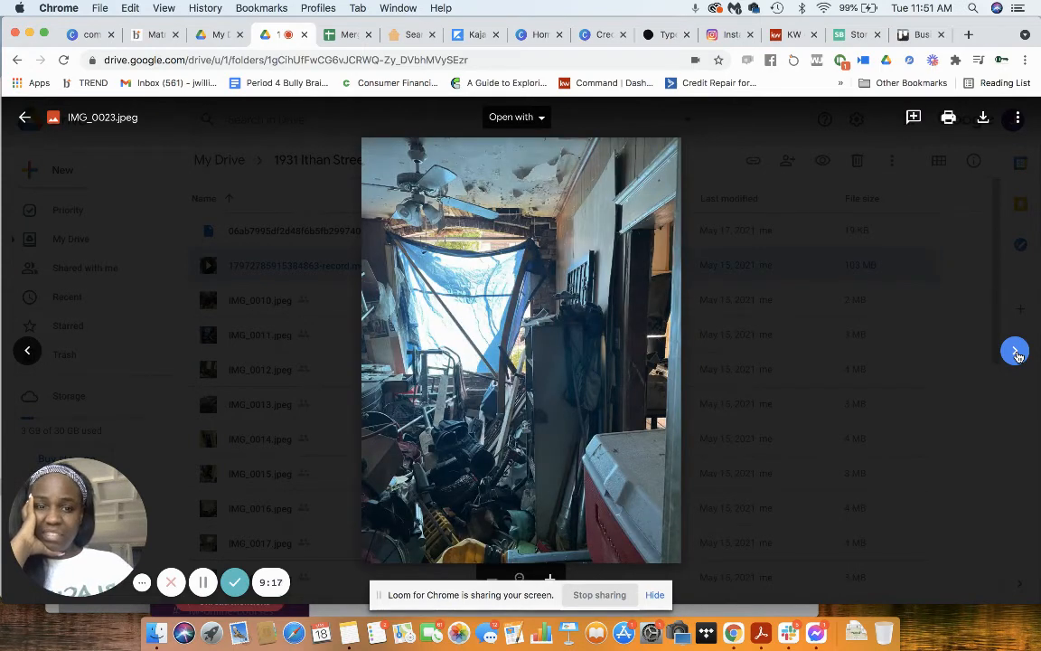
{"action": "left_click", "coordinate": [1014, 352]}
{"action": "left_click", "coordinate": [1015, 352]}
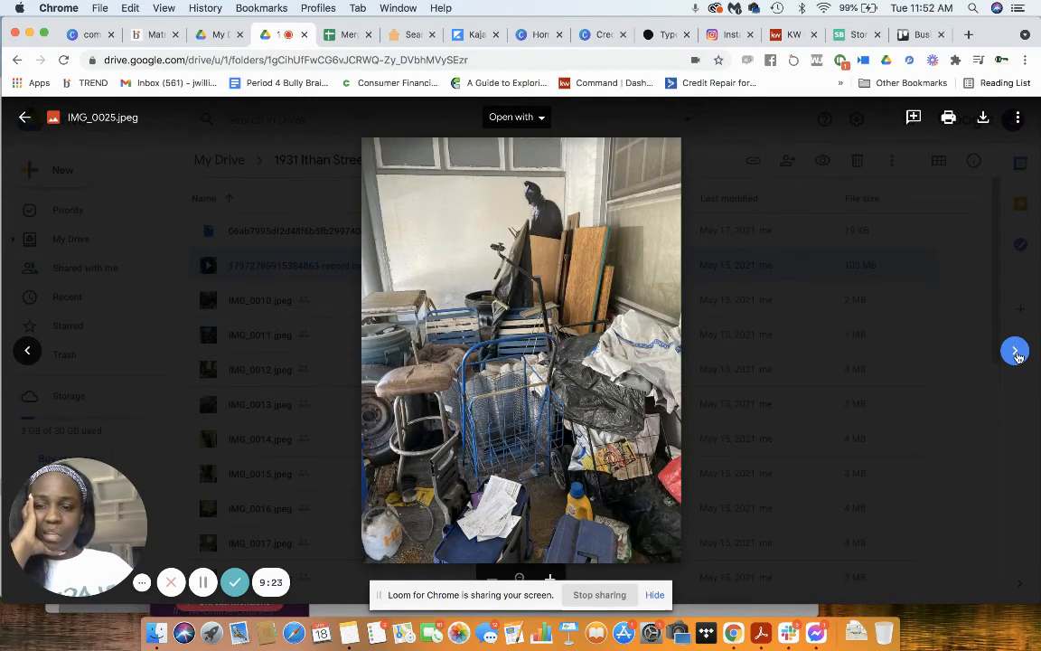
Step: Examine the house's facade, front steps and porch roof in the exterior photos from IMG_0026.jpeg onward, ending at the video IMG_1364.mov
{"action": "left_click", "coordinate": [1015, 352]}
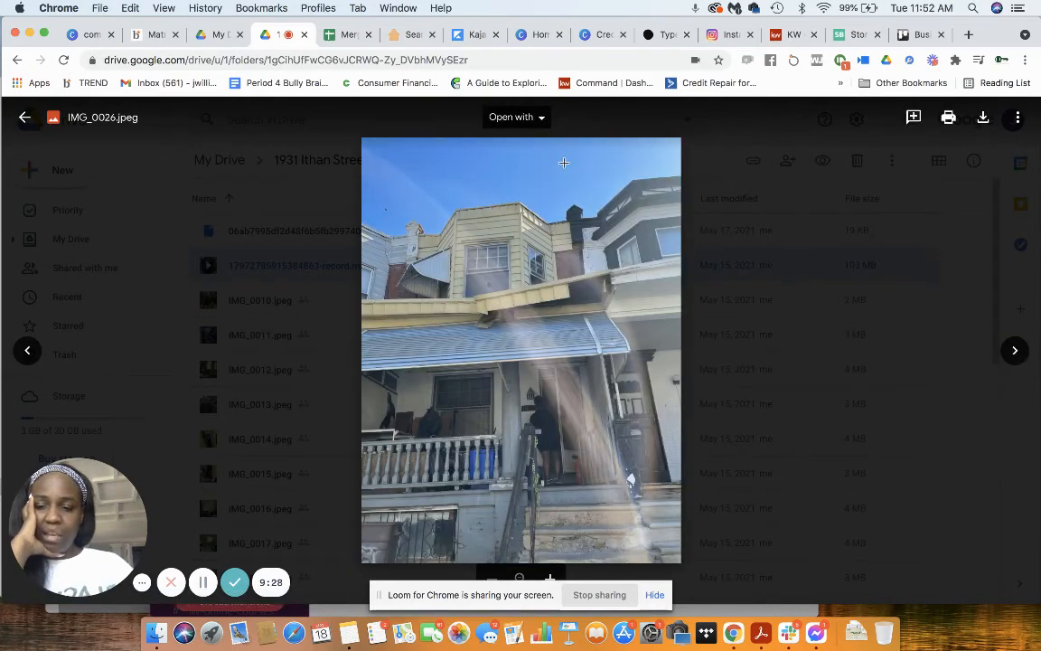
{"action": "left_click", "coordinate": [1015, 351]}
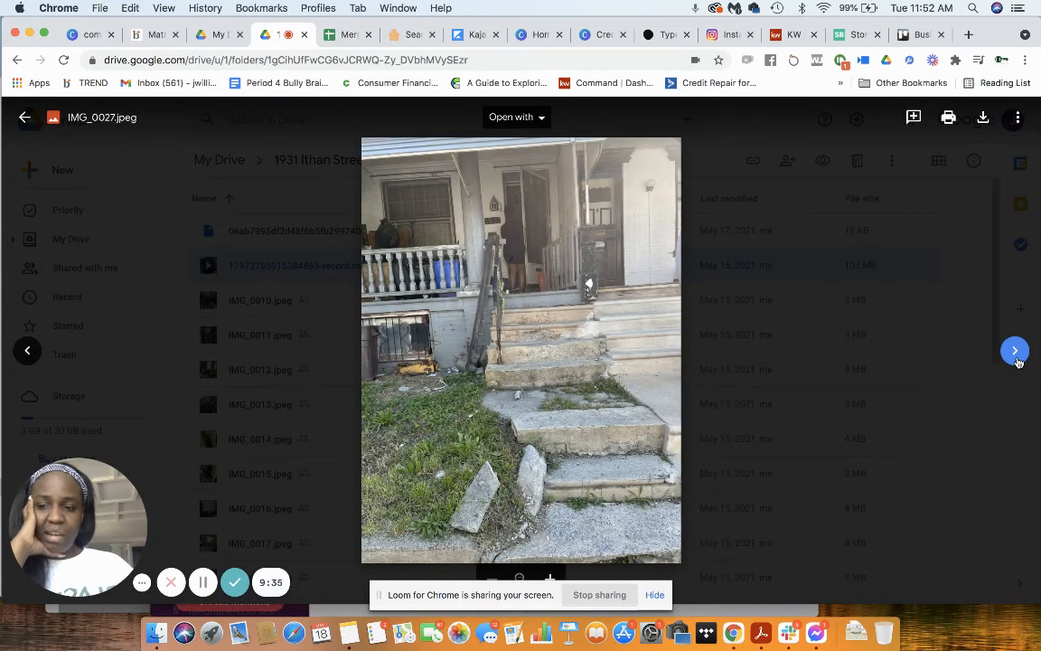
{"action": "left_click", "coordinate": [1015, 352]}
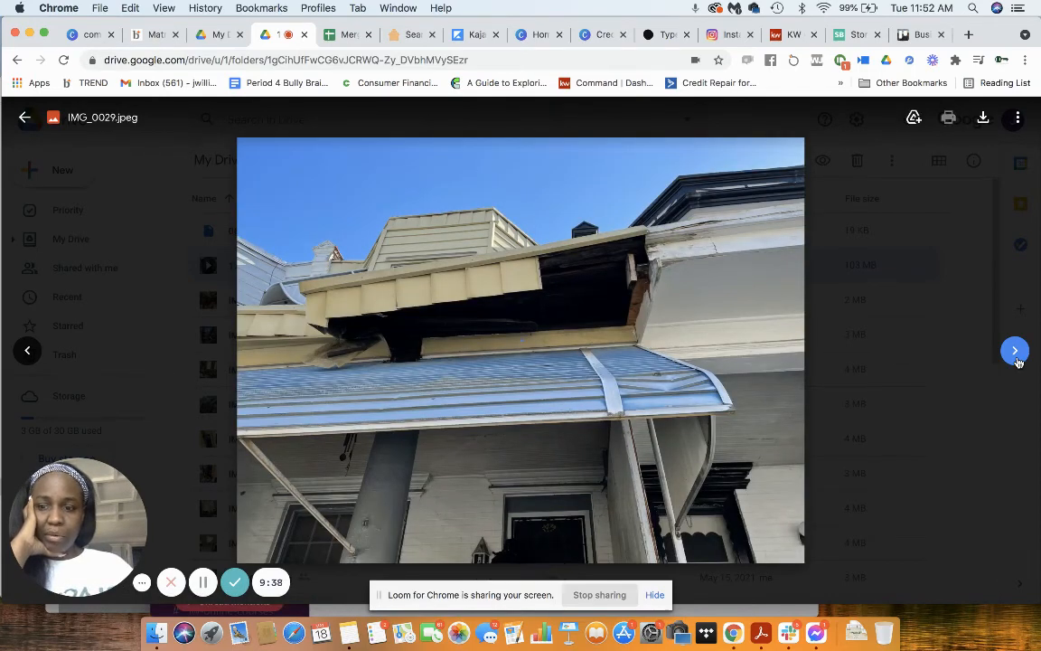
{"action": "left_click", "coordinate": [1015, 352]}
{"action": "left_click", "coordinate": [1015, 352]}
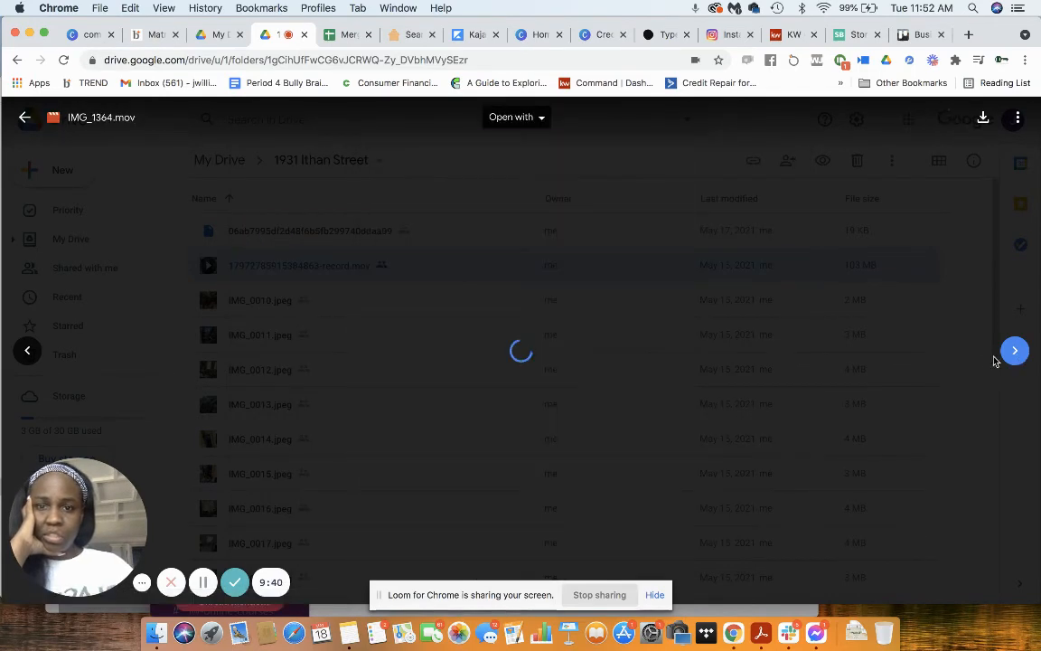
Step: Switch back to PropStream and review the subject property's comparable sales and its summary of value, debt and opportunity
{"action": "left_click", "coordinate": [407, 34]}
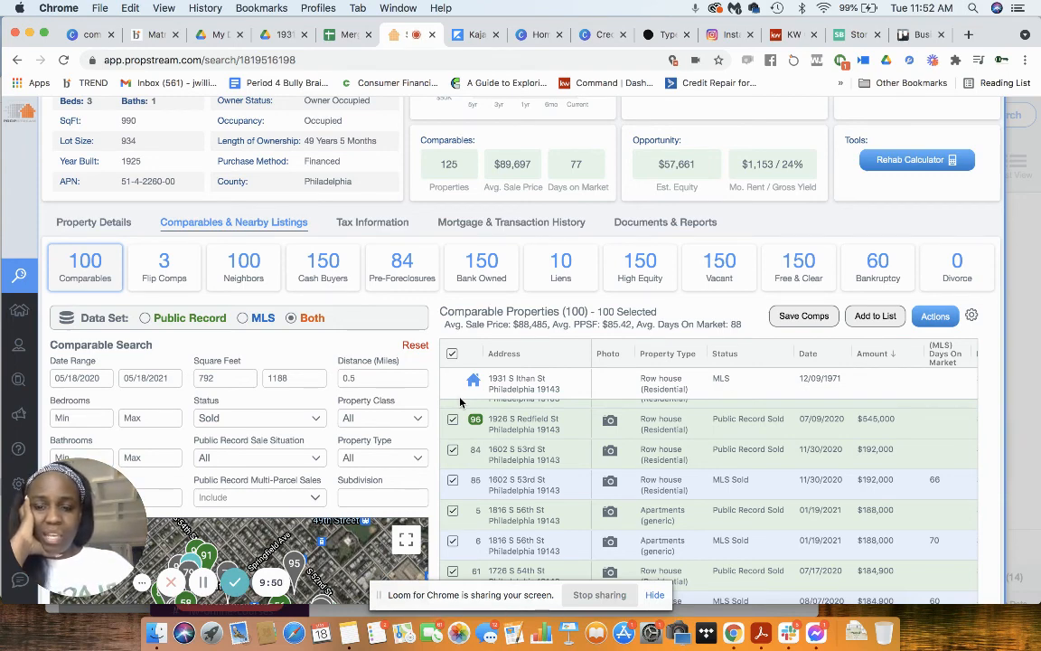
{"action": "scroll", "coordinate": [461, 401], "scroll_direction": "up", "scroll_amount": 5}
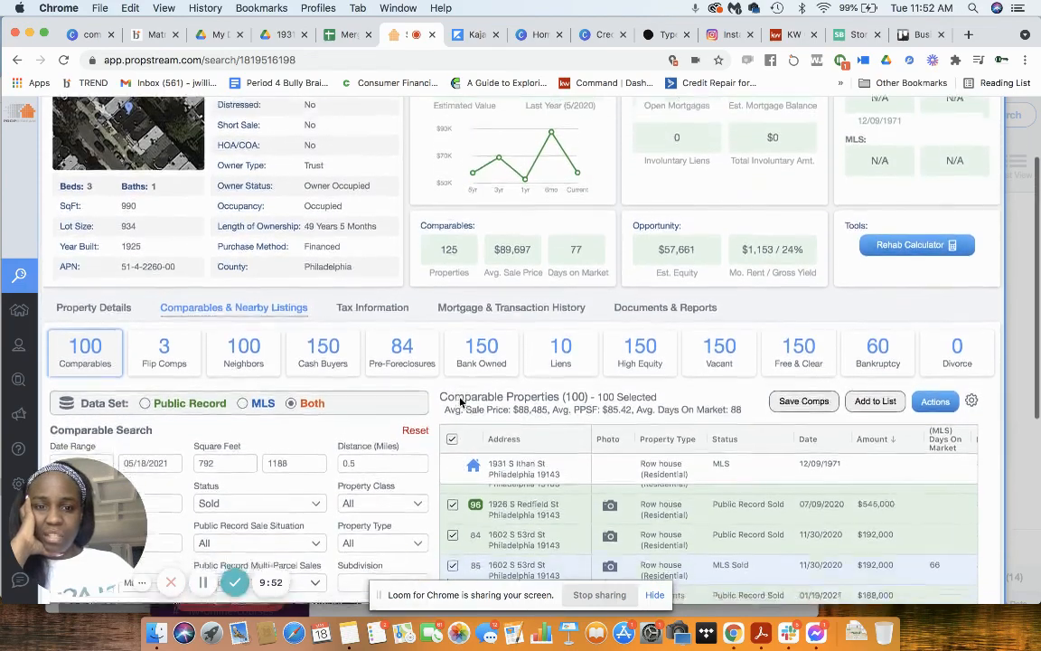
{"action": "scroll", "coordinate": [461, 401], "scroll_direction": "down", "scroll_amount": 5}
{"action": "scroll", "coordinate": [461, 401], "scroll_direction": "up", "scroll_amount": 2}
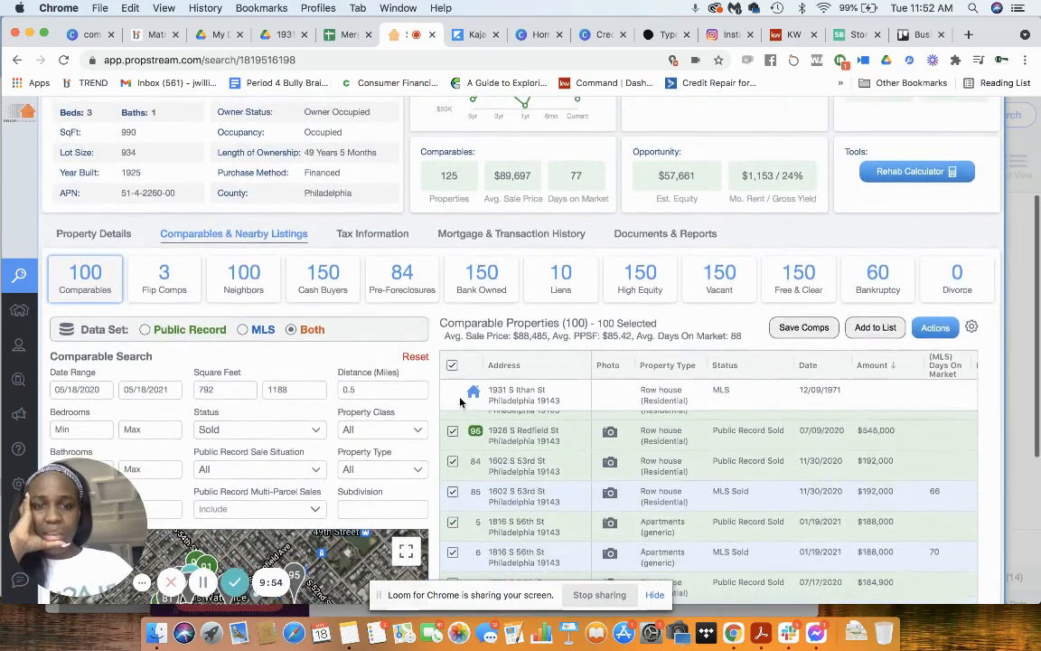
{"action": "scroll", "coordinate": [461, 401], "scroll_direction": "up", "scroll_amount": 3}
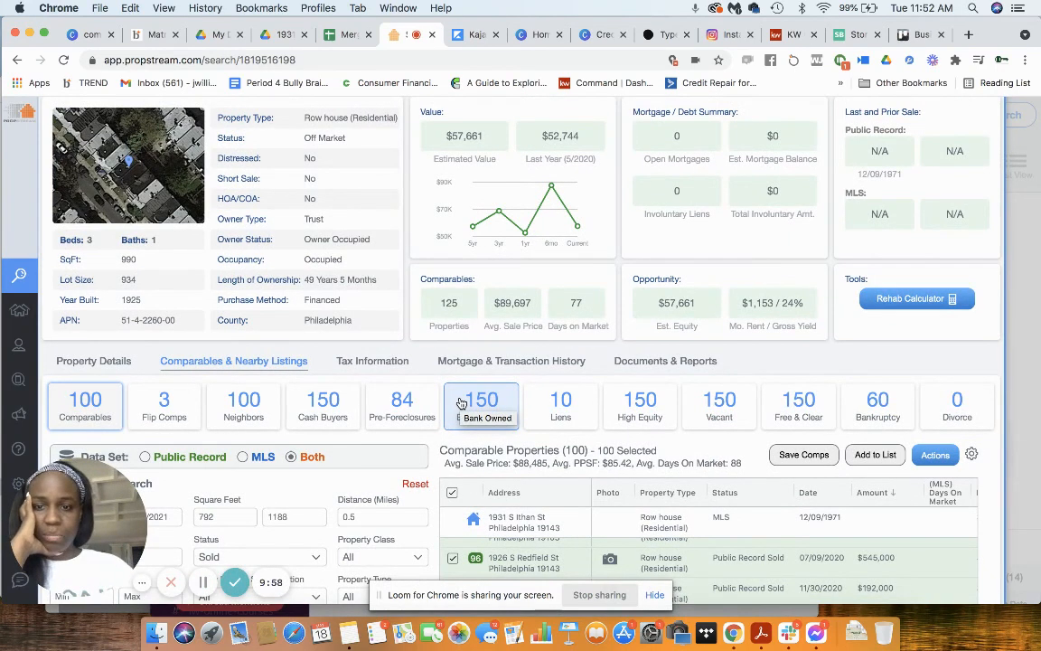
{"action": "scroll", "coordinate": [461, 401], "scroll_direction": "up", "scroll_amount": 2}
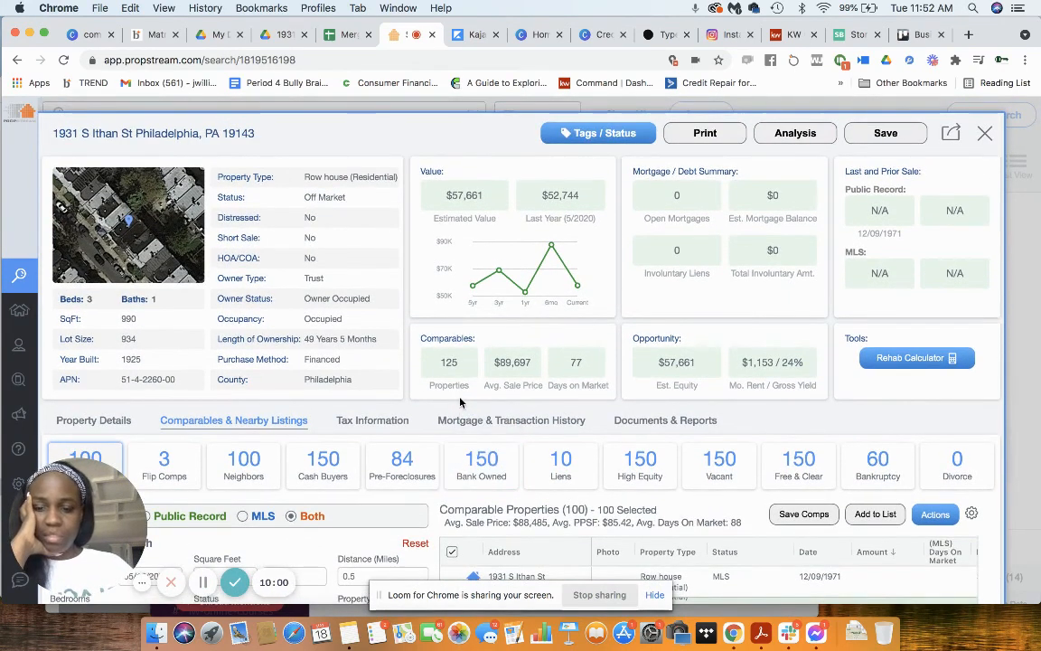